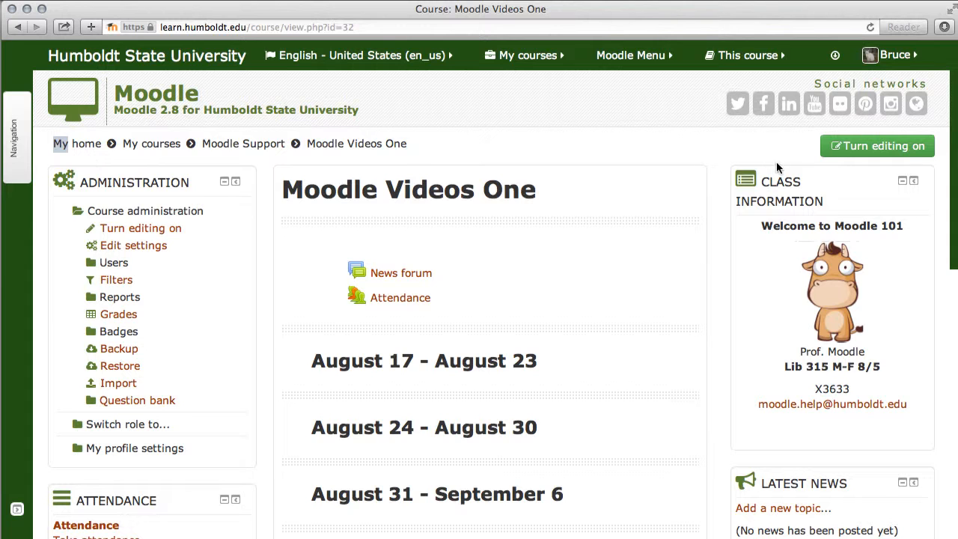
Turn on editing for the Moodle Videos One course and open its grader report to review the participants' grades
click(840, 152)
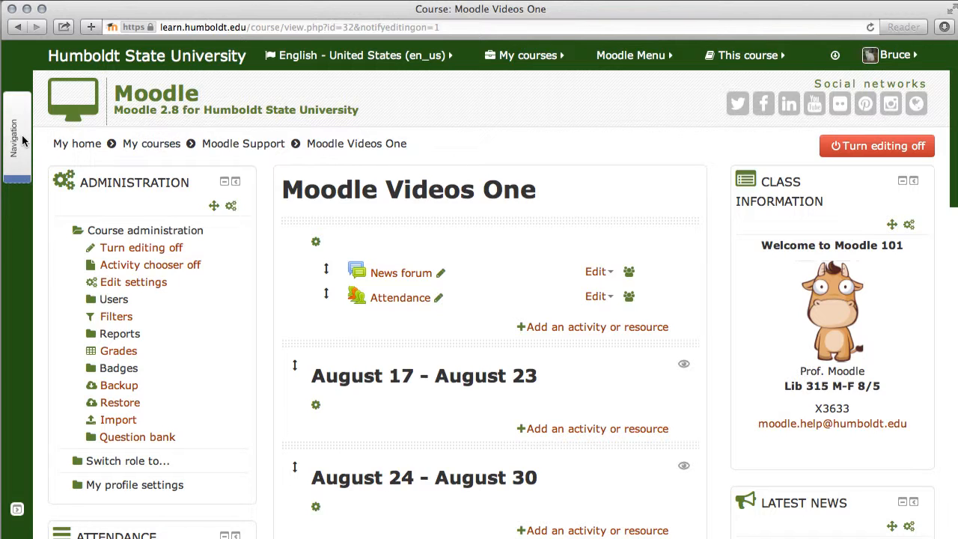
mouse_move(22, 140)
click(120, 348)
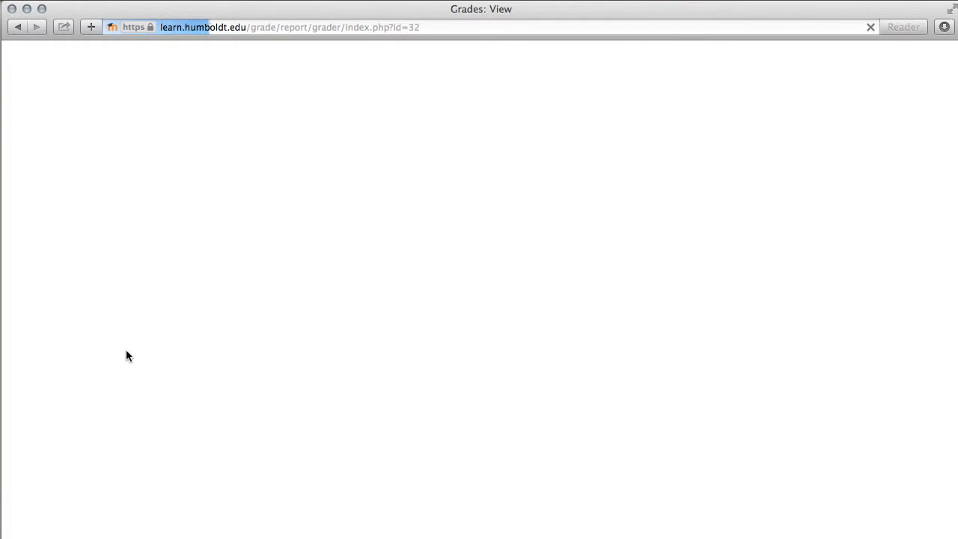
scroll(728, 346, down, 1)
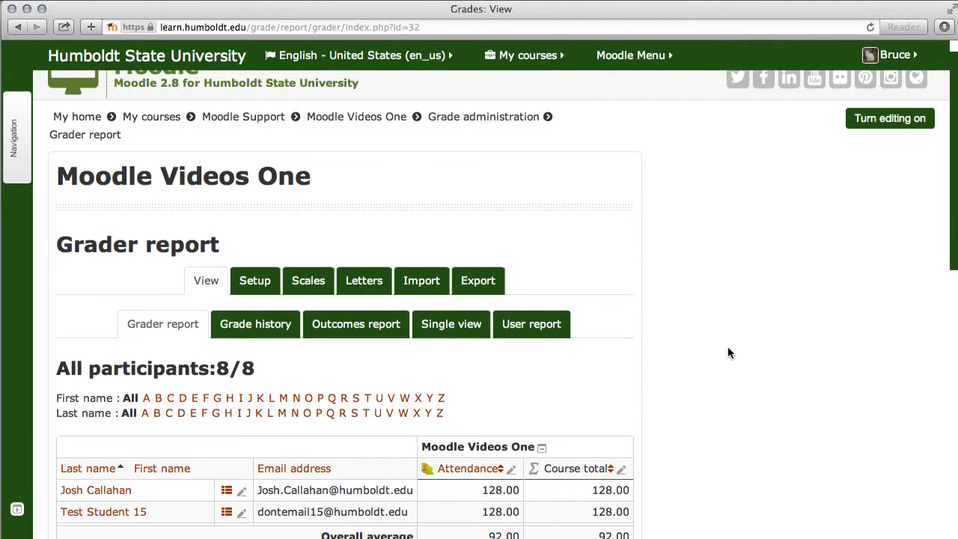
scroll(728, 347, down, 3)
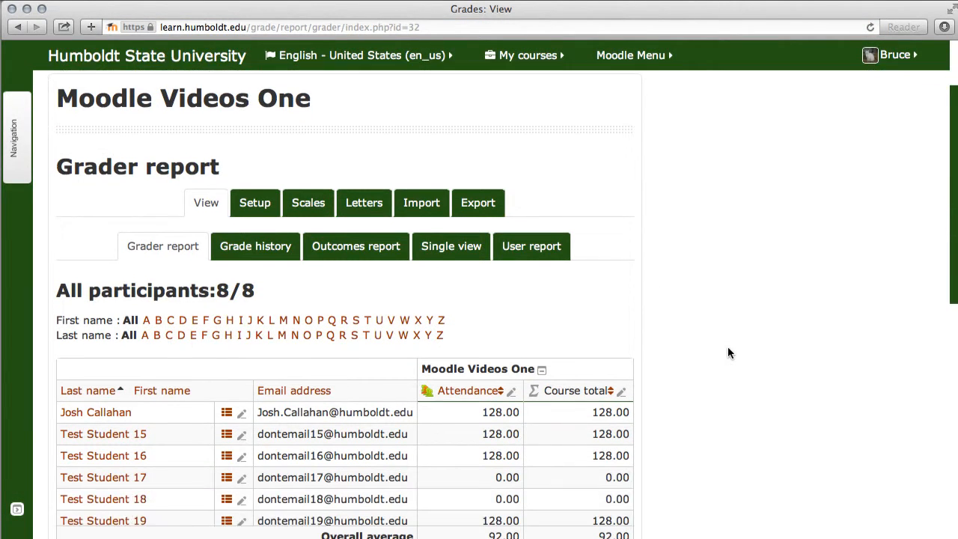
scroll(730, 353, down, 10)
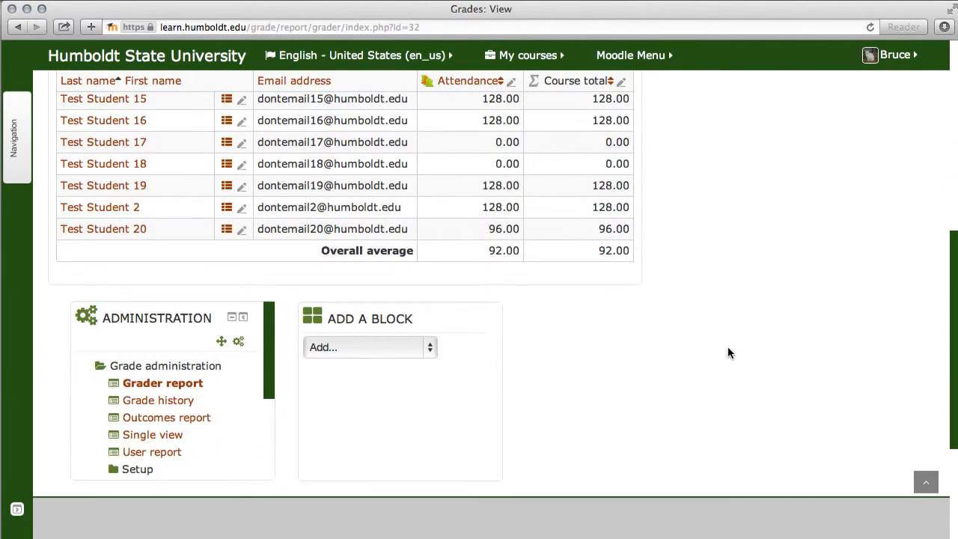
scroll(728, 352, up, 5)
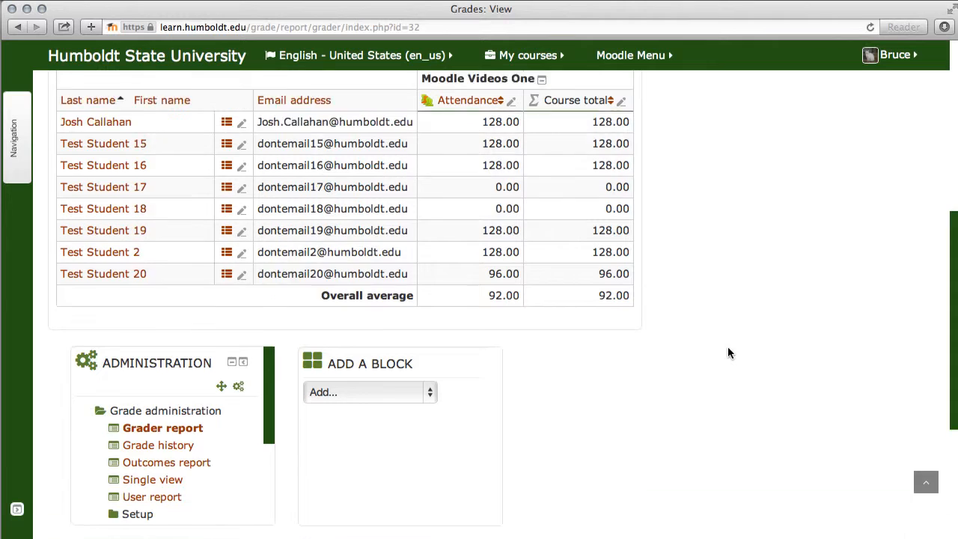
scroll(730, 352, up, 1)
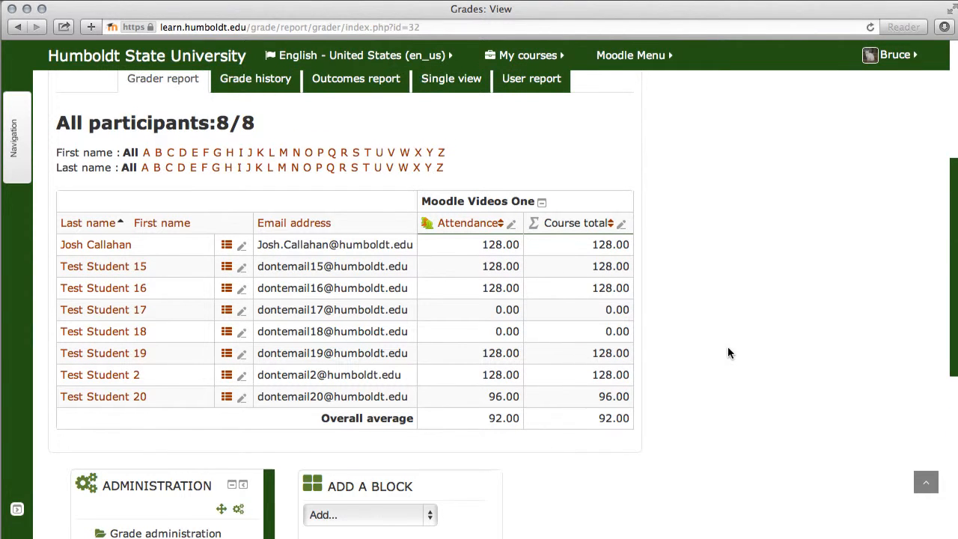
scroll(730, 352, up, 1)
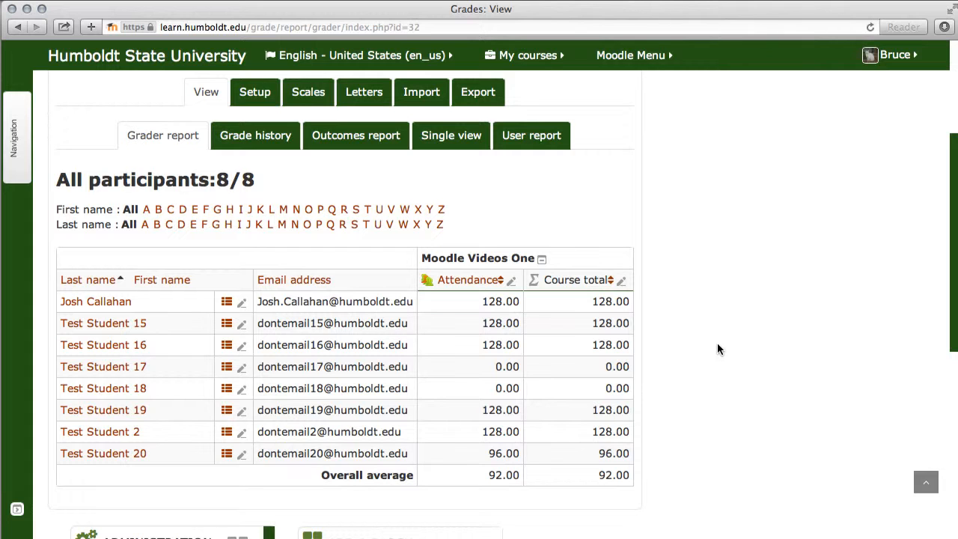
Add a grade category named Homework with Natural aggregation in the gradebook setup and save it
click(249, 94)
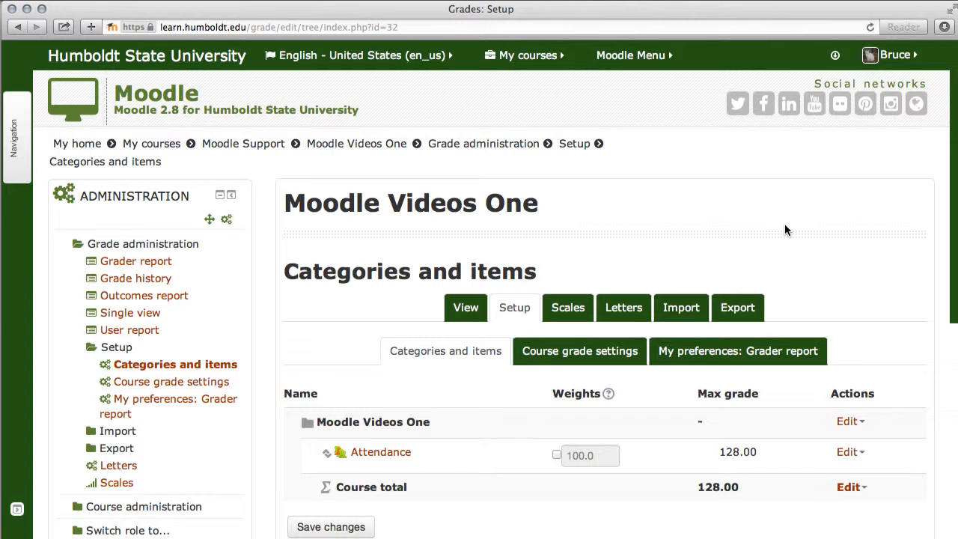
scroll(784, 230, down, 1)
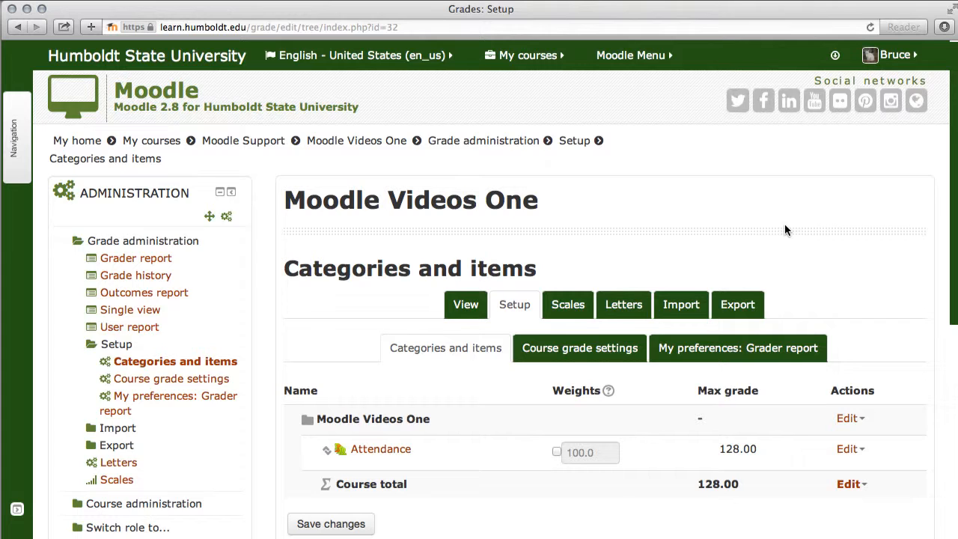
scroll(785, 224, down, 3)
click(606, 458)
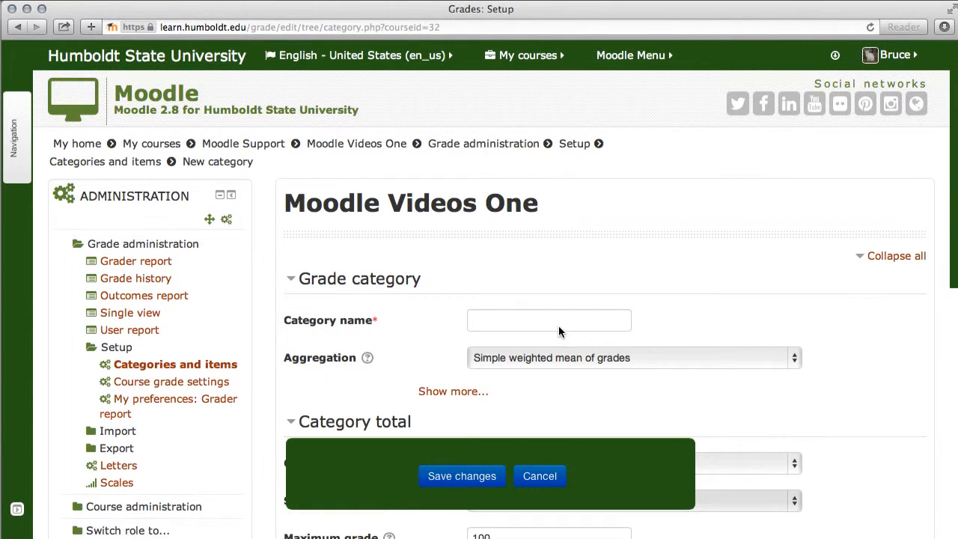
click(558, 322)
text(Ho)
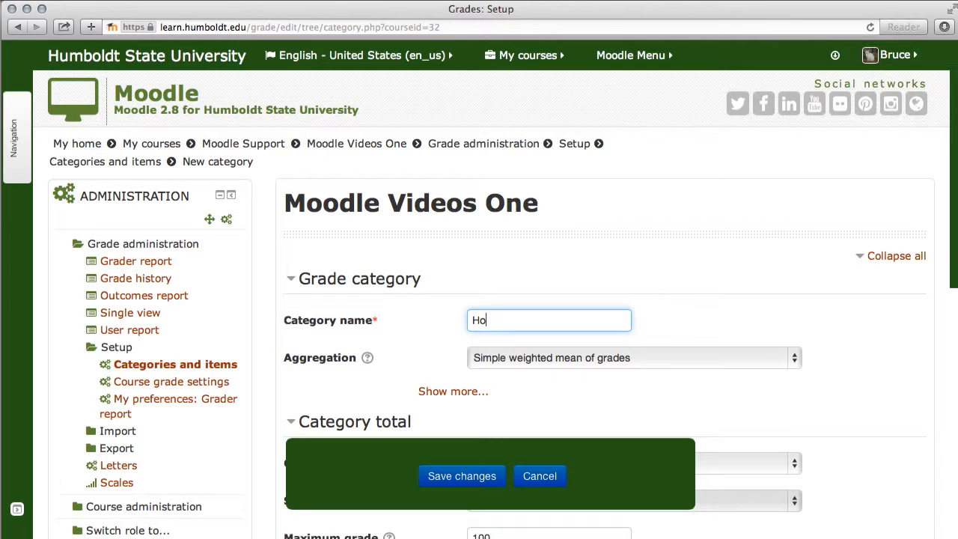
text(mework)
click(750, 358)
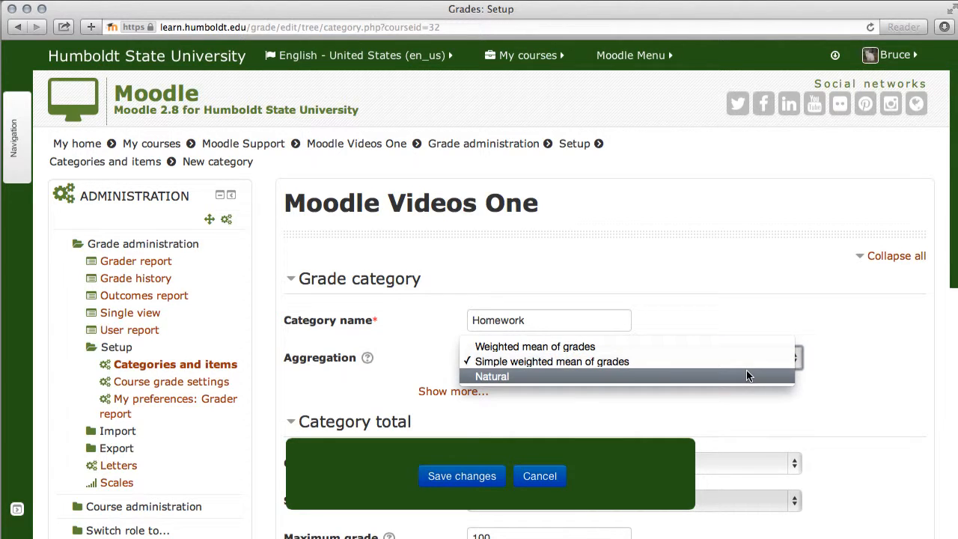
click(746, 373)
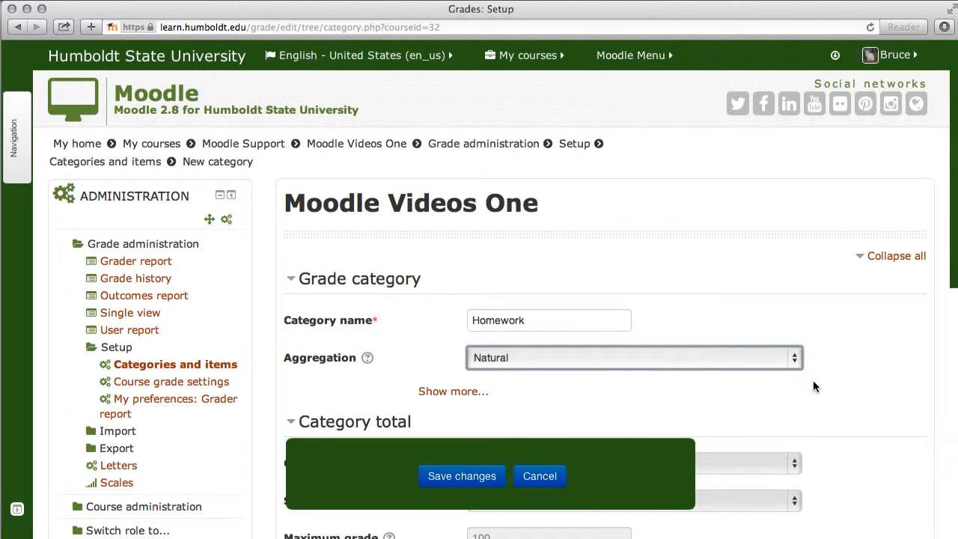
click(453, 478)
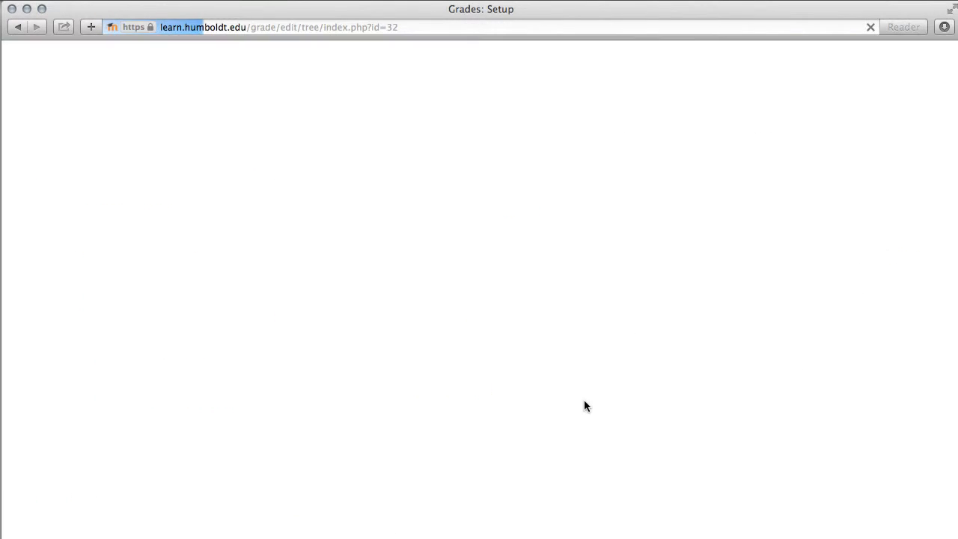
Edit the settings of the top-level Moodle Videos One category, choose Natural aggregation, and save
scroll(588, 399, down, 1)
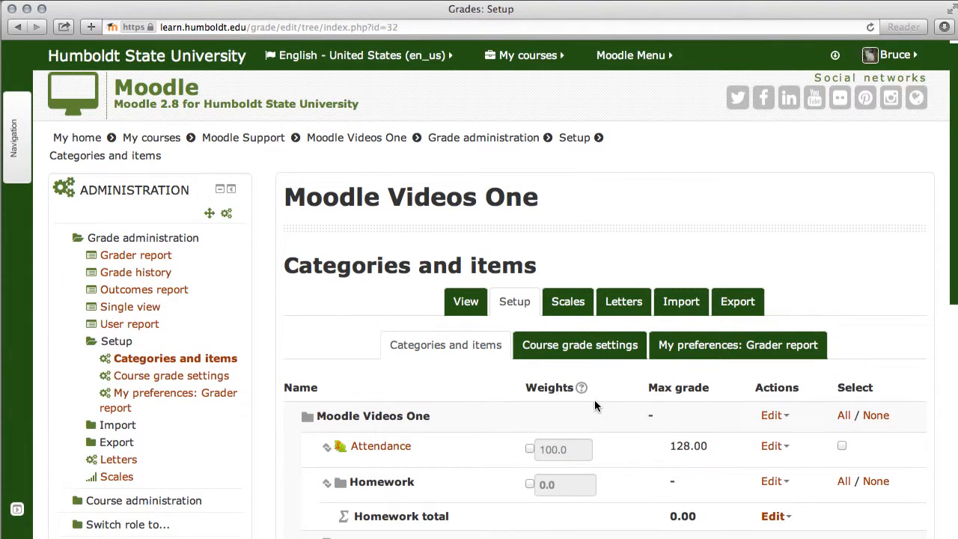
scroll(595, 405, down, 3)
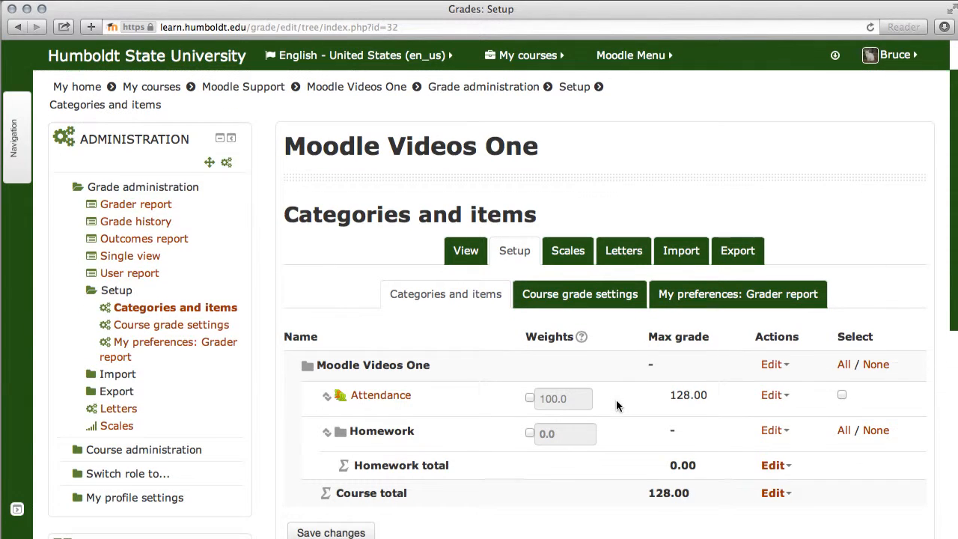
click(783, 365)
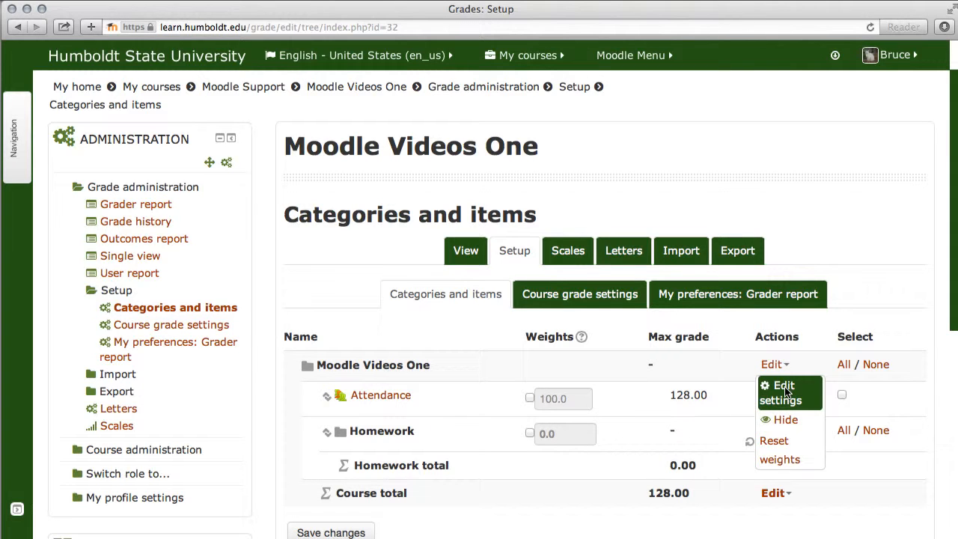
click(784, 389)
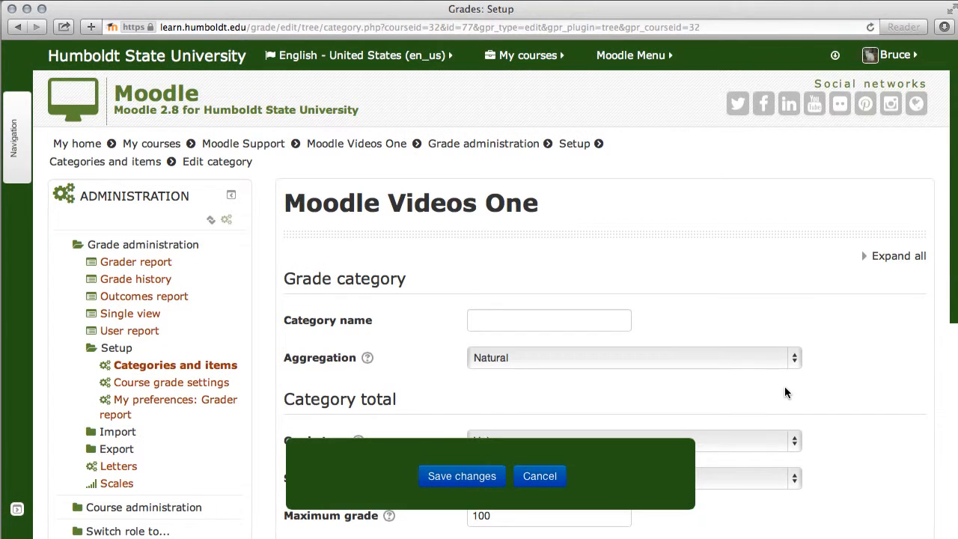
scroll(566, 331, down, 2)
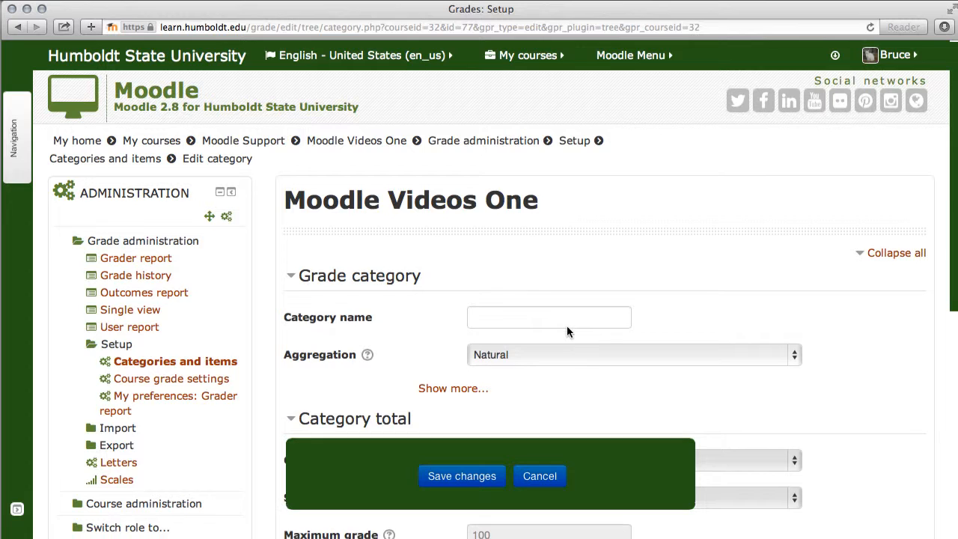
scroll(566, 326, down, 5)
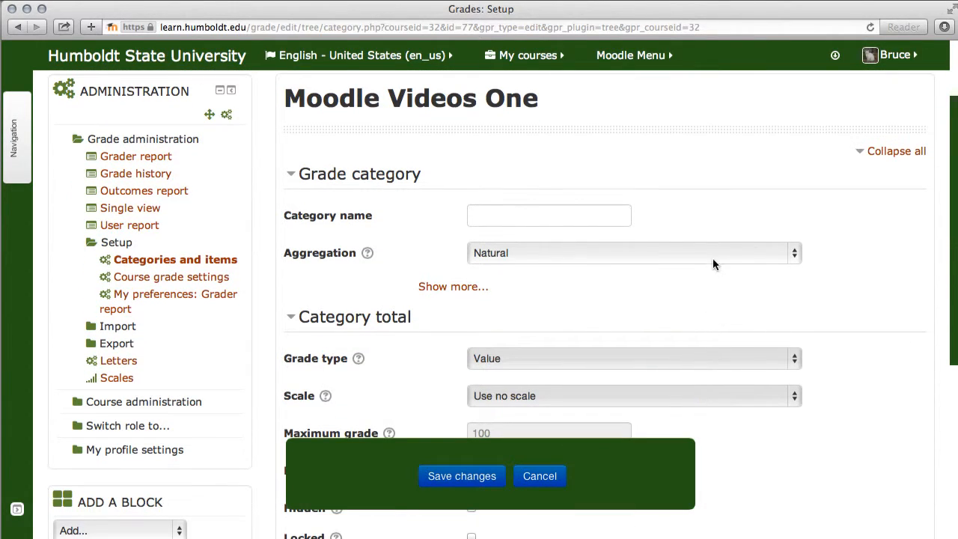
click(713, 255)
click(700, 259)
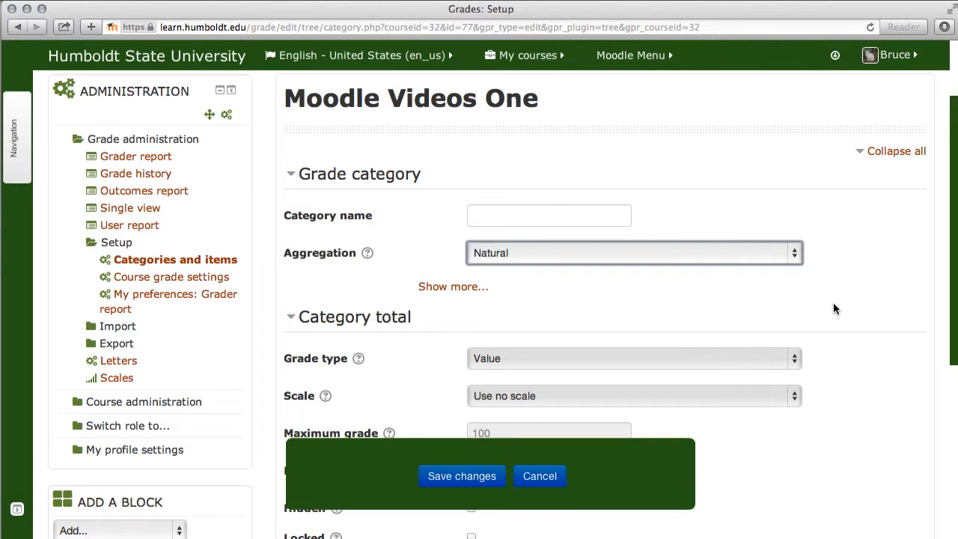
scroll(833, 302, down, 6)
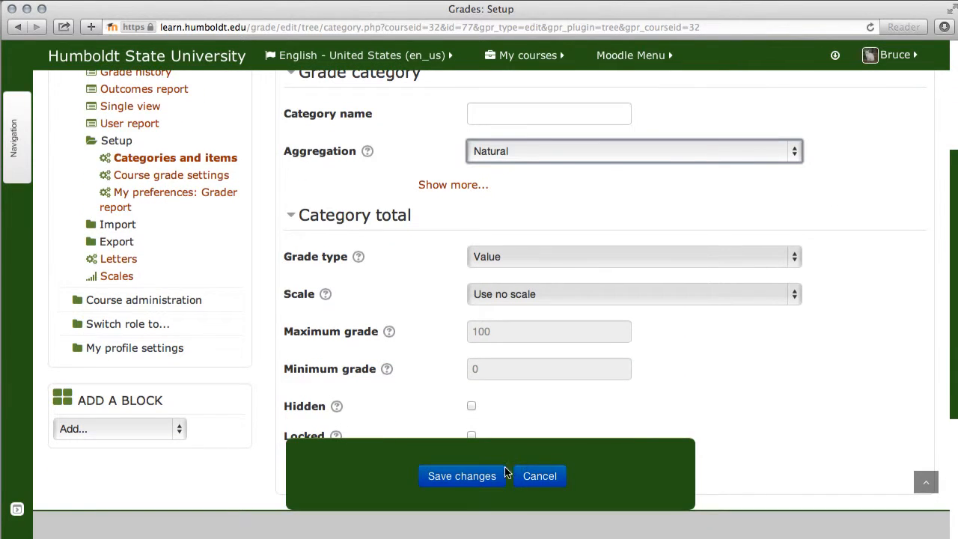
click(462, 476)
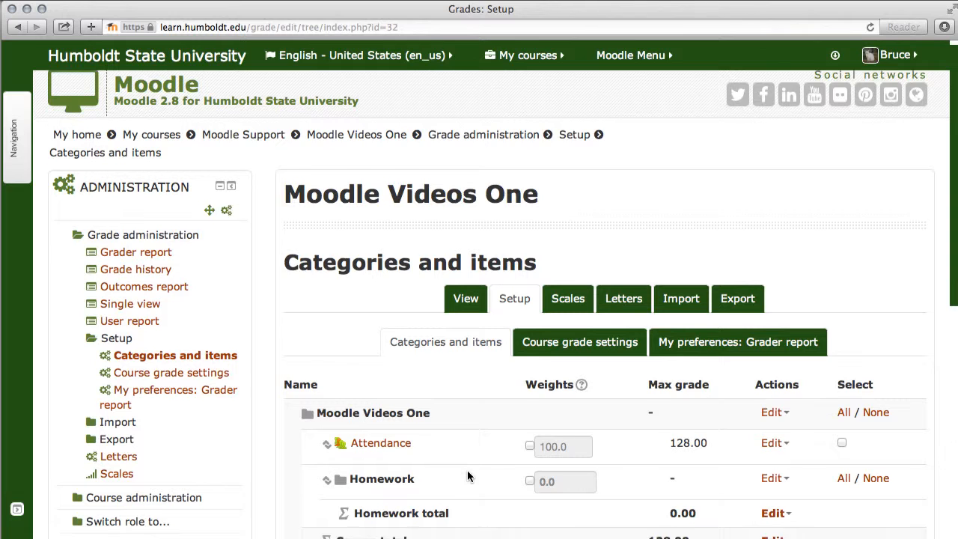
Add a second grade category named Project with Natural aggregation and save it
scroll(467, 470, down, 2)
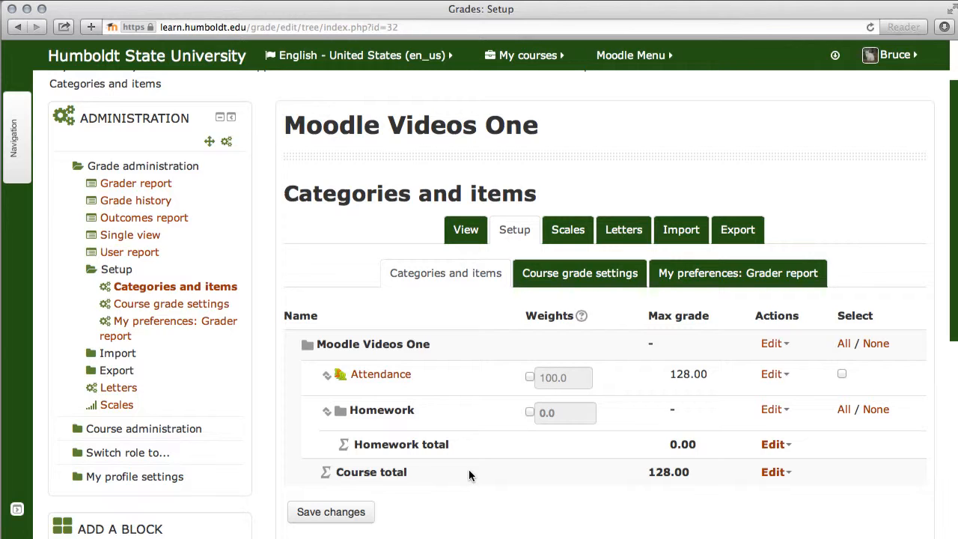
scroll(468, 469, down, 2)
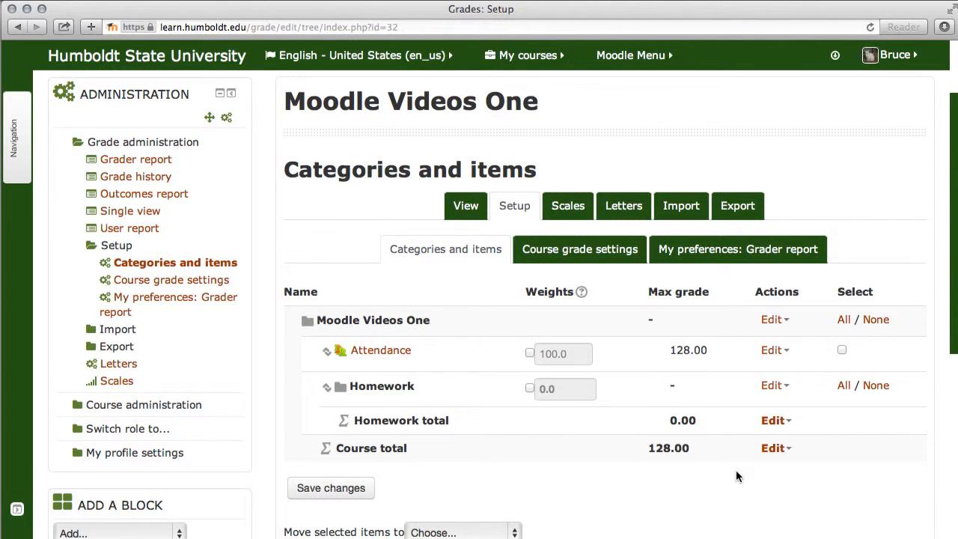
scroll(736, 477, down, 2)
scroll(736, 477, down, 2)
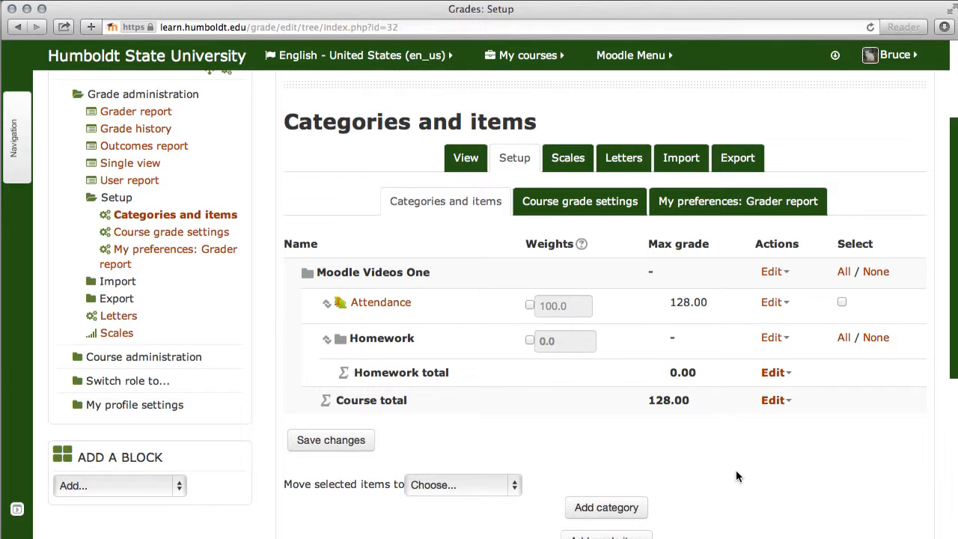
click(636, 497)
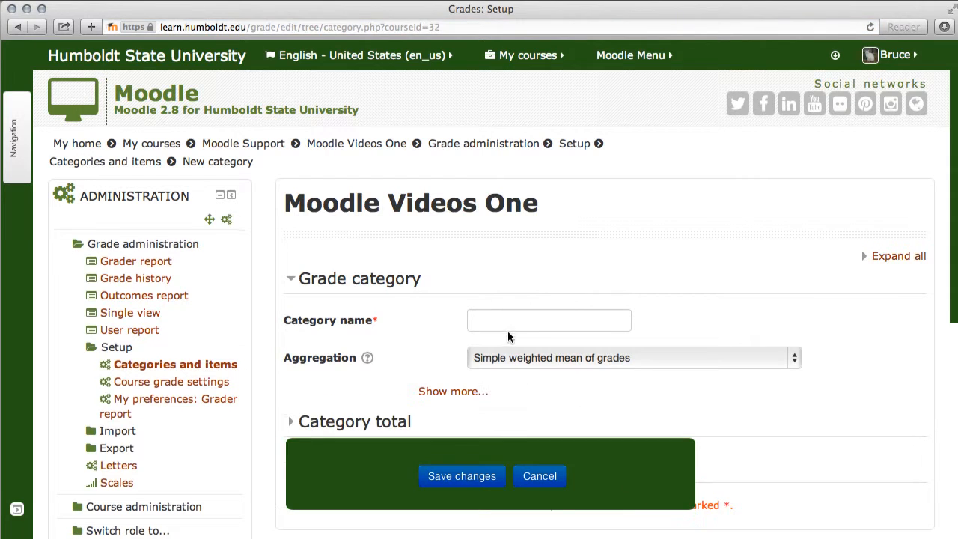
click(514, 323)
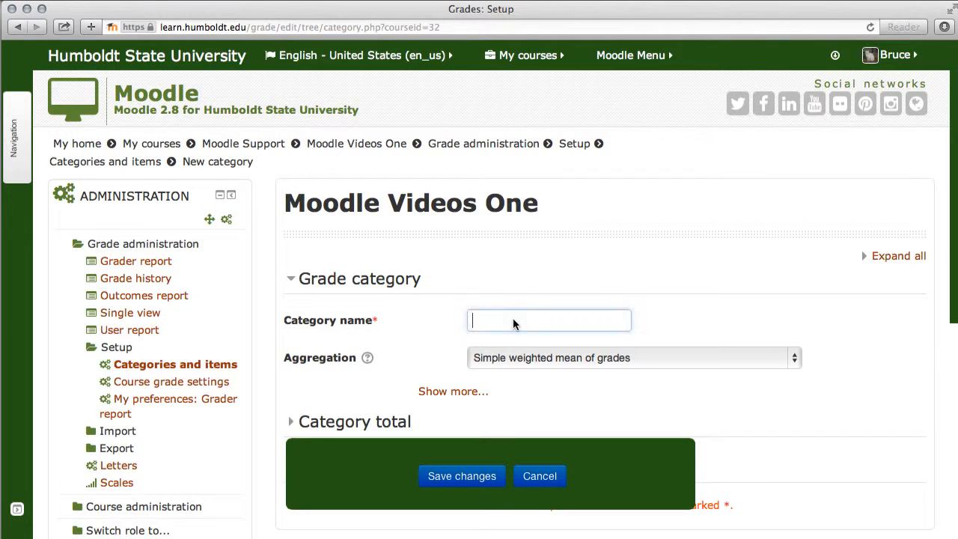
text(Project)
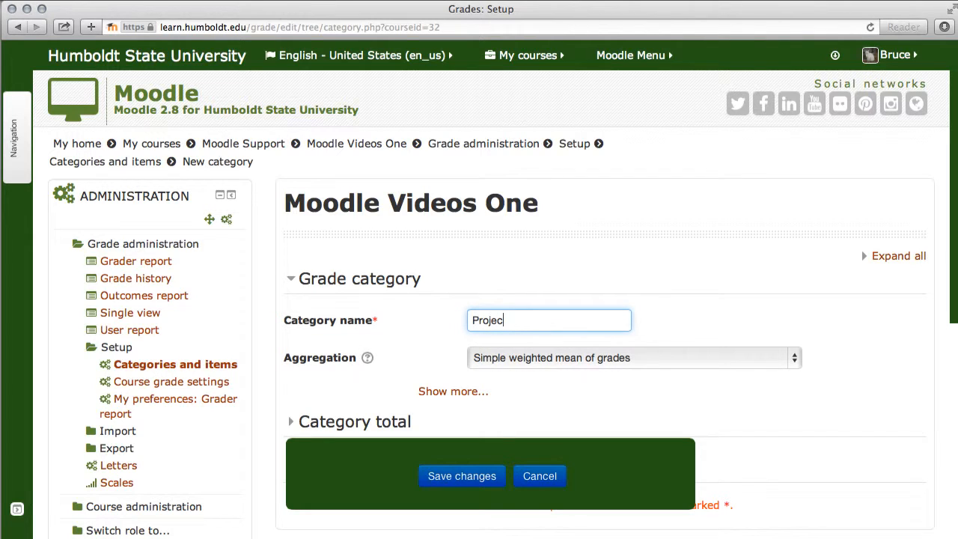
click(533, 357)
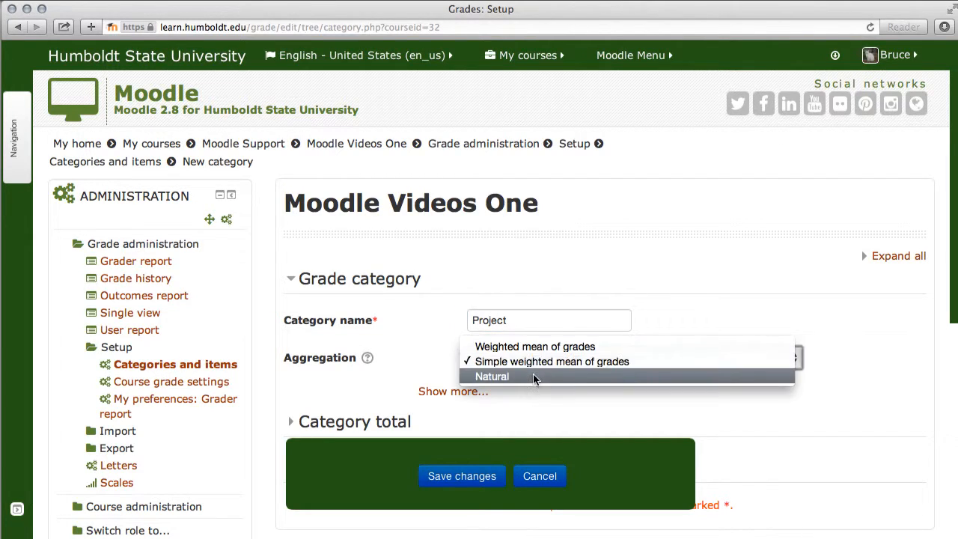
click(533, 373)
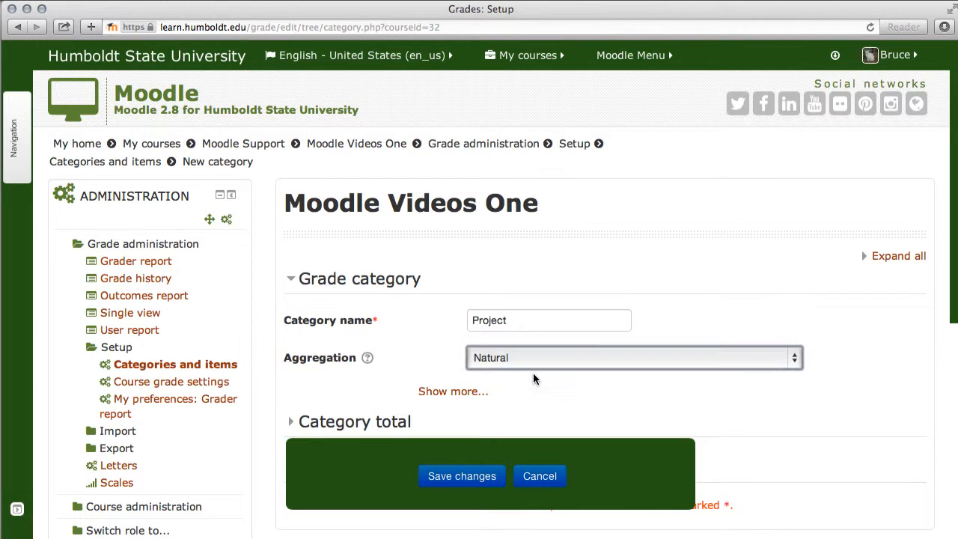
click(460, 476)
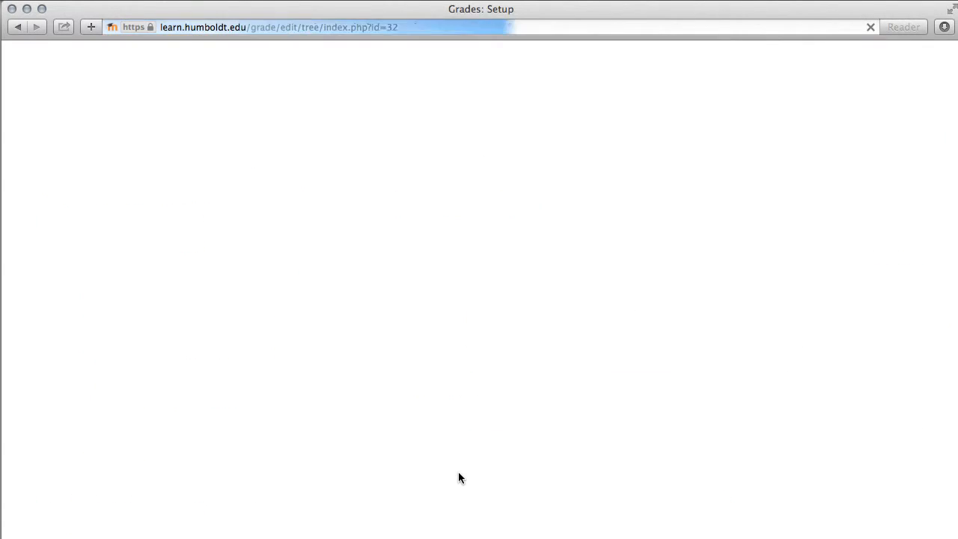
scroll(458, 472, down, 3)
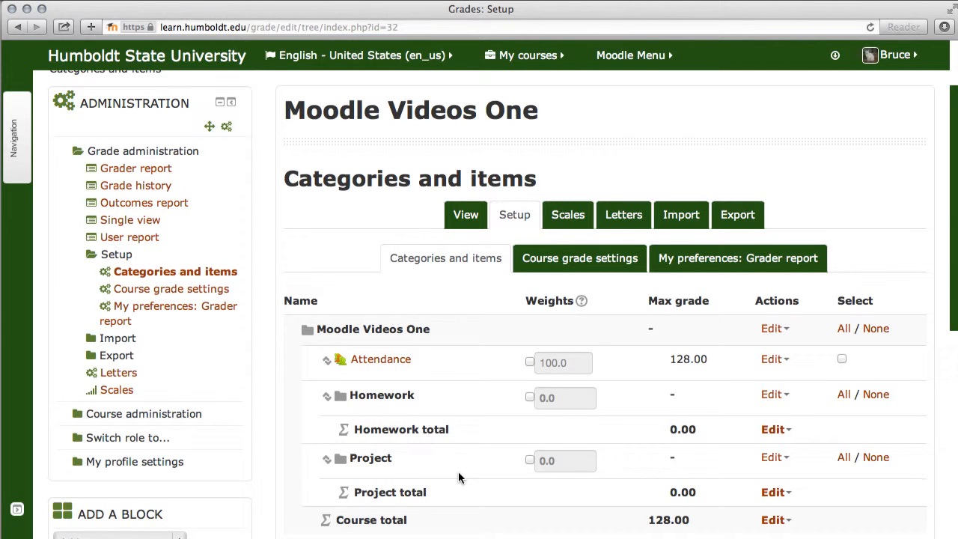
scroll(458, 472, up, 3)
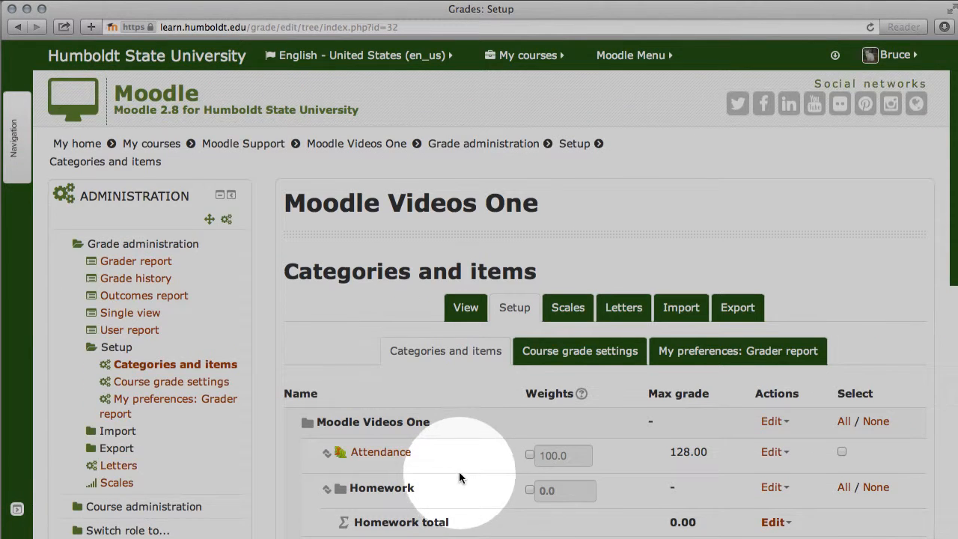
Return to the Moodle Videos One course page and start adding an Assignment to the August 17 - August 23 section
click(330, 145)
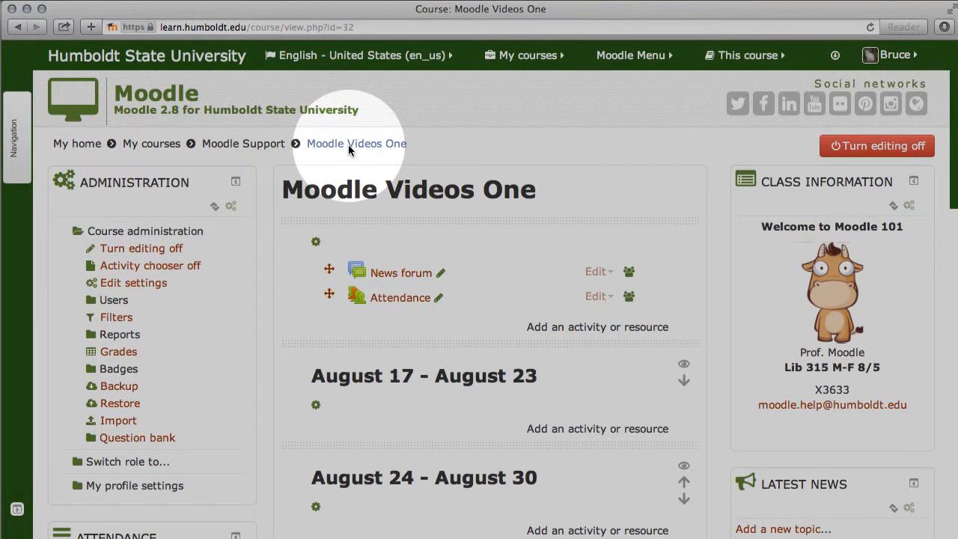
scroll(348, 145, down, 3)
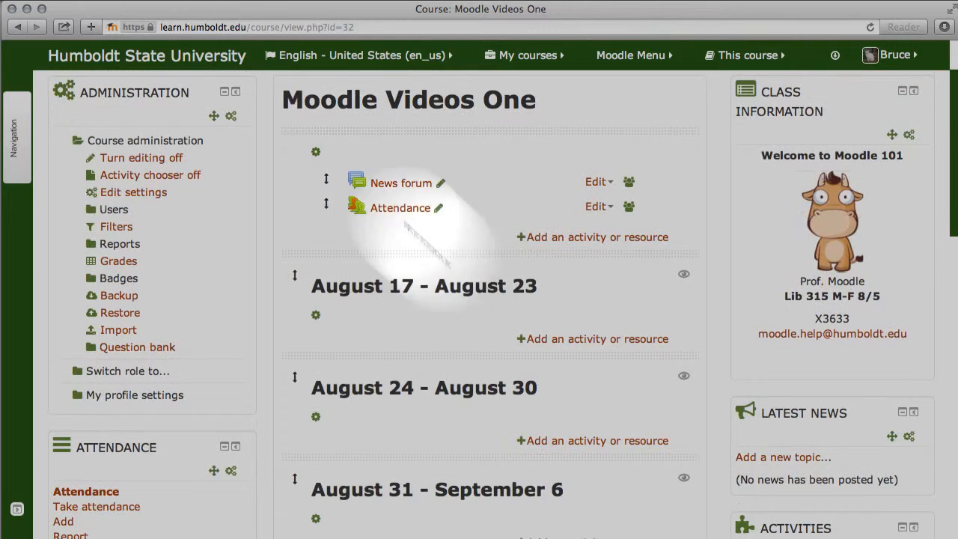
click(625, 339)
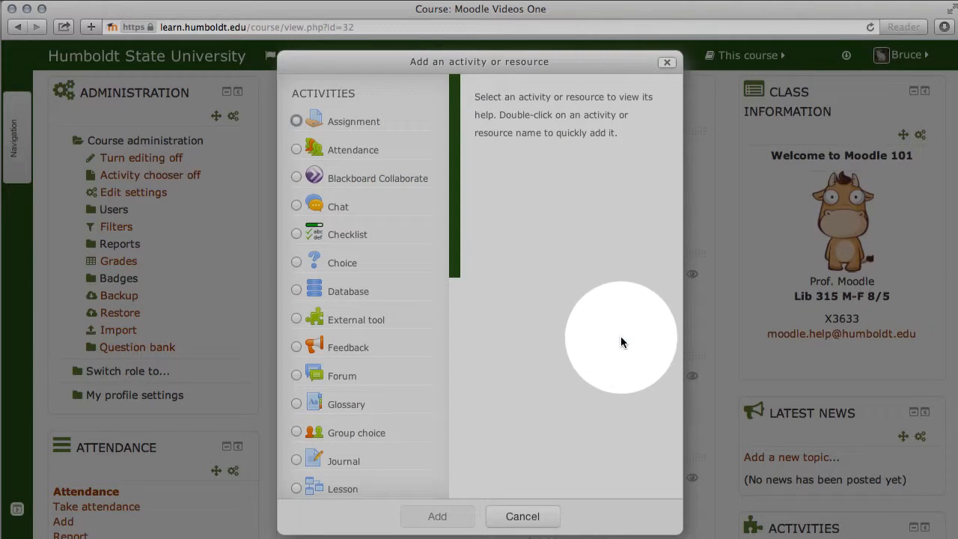
click(373, 123)
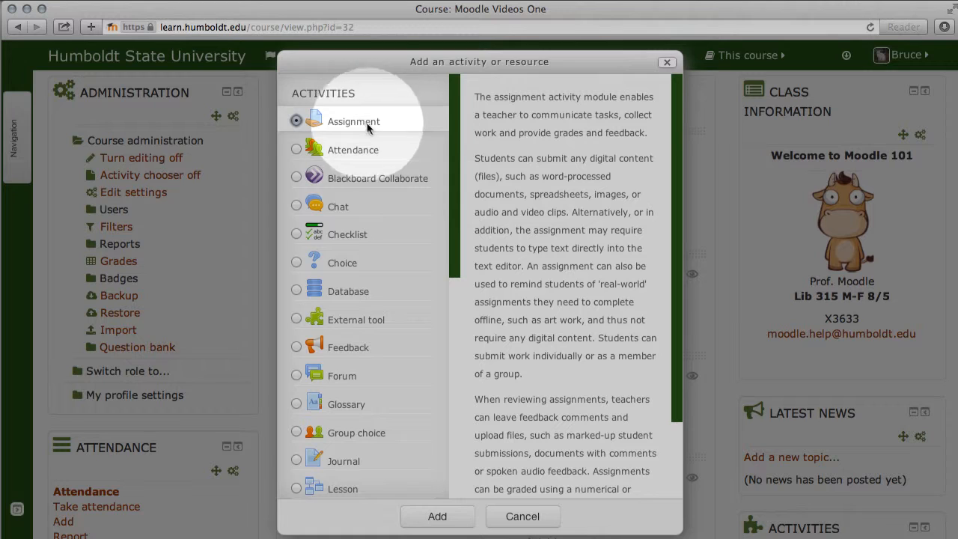
click(438, 517)
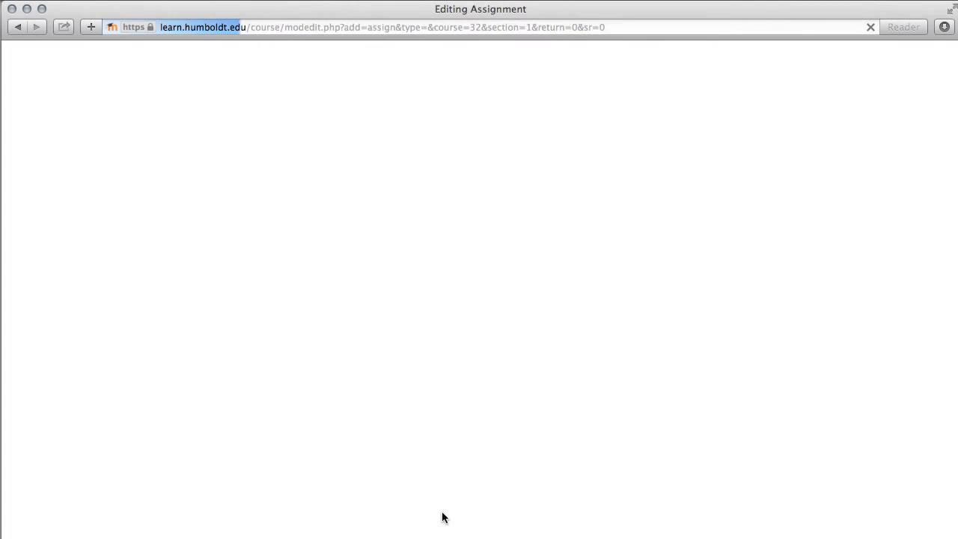
Name the assignment H1 and add the prepared description asking to review Chapter 1's key point with examples from the text (1000 words max.)
scroll(542, 443, down, 2)
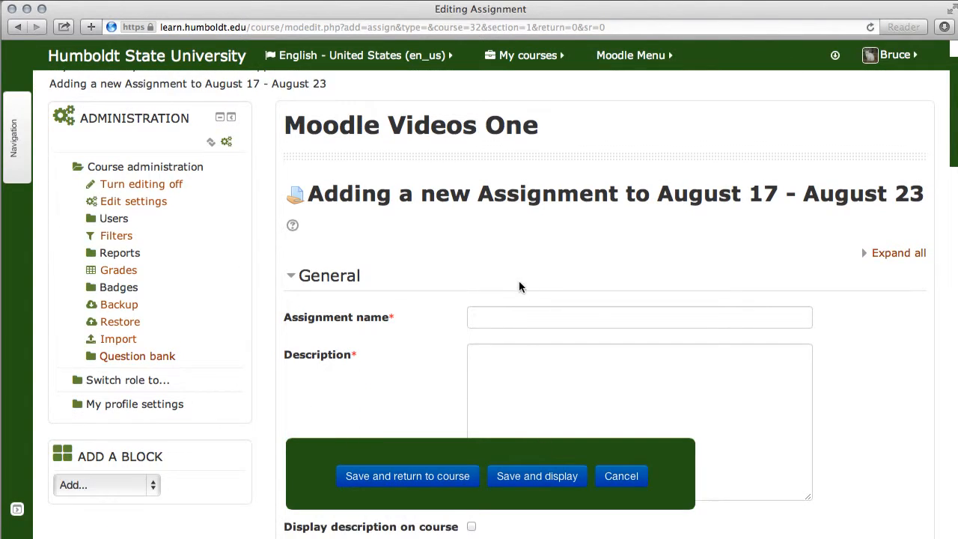
click(519, 311)
text(H)
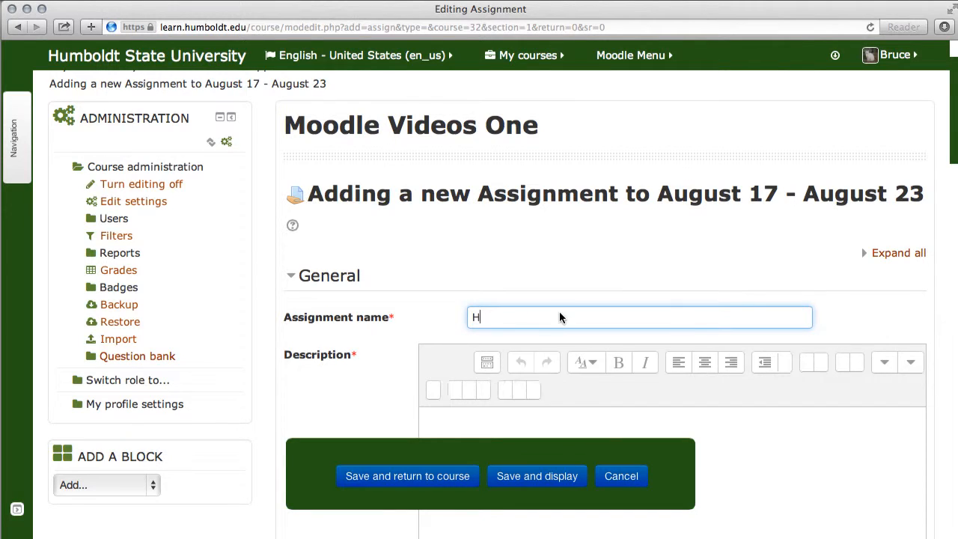
text(W1)
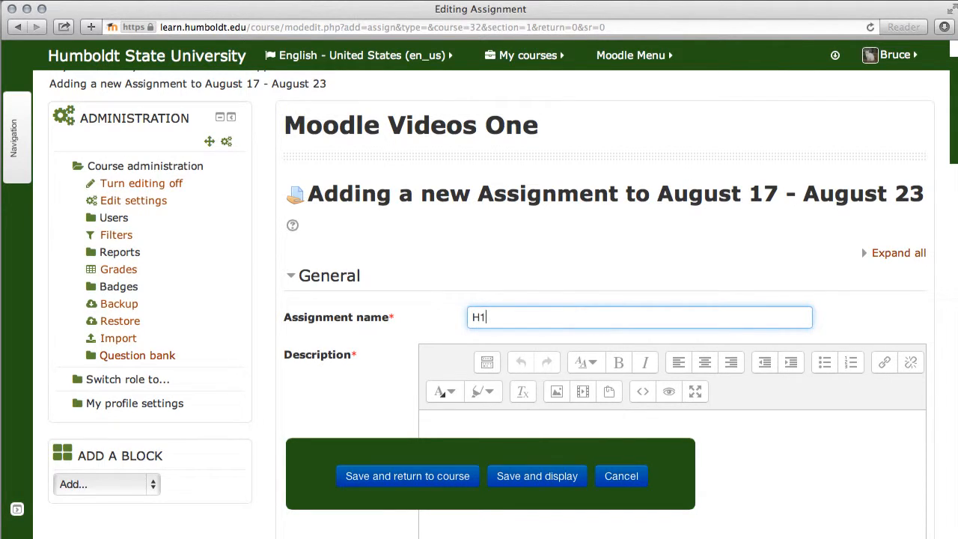
key(super+Tab)
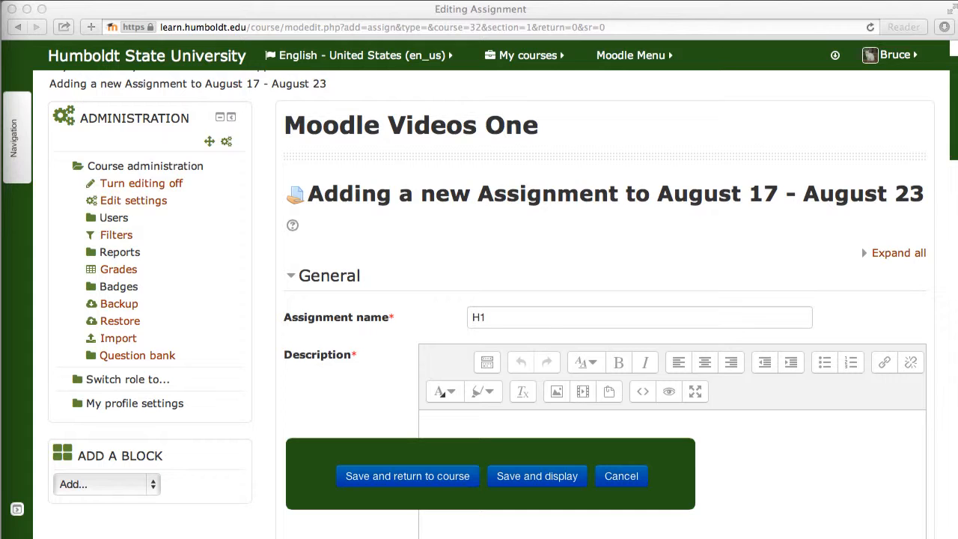
scroll(600, 252, down, 3)
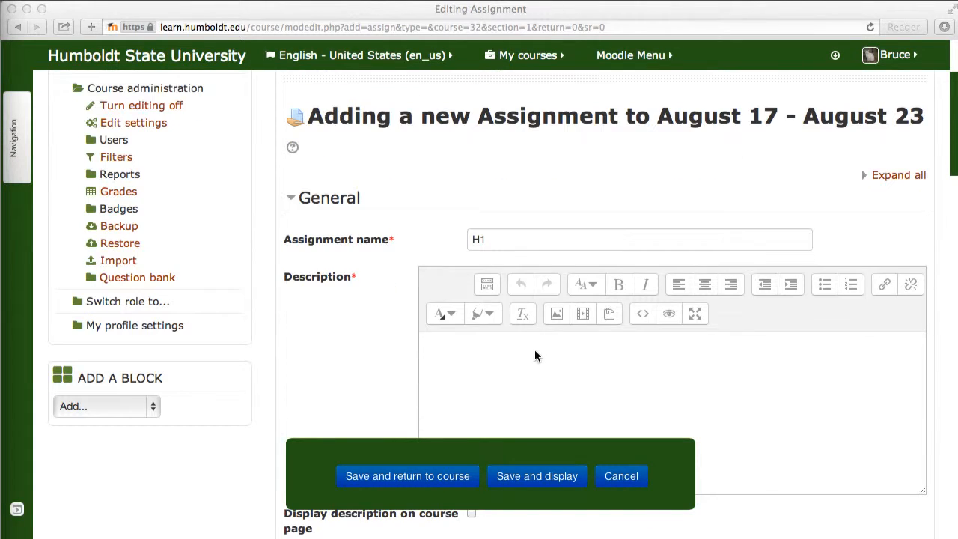
key(super+Tab)
click(526, 354)
text(Please review the key point presented in Chapter 1 as we discussed in class. Support your answers with examples from the text. (1000 words max.))
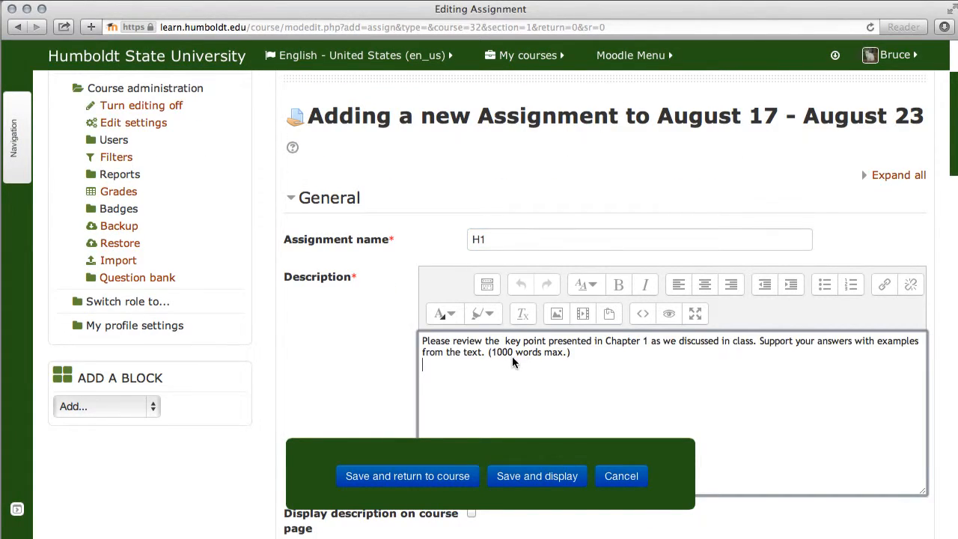
Put the assignment in the Homework grade category, set its maximum points to 75, then save and return to the course
scroll(512, 356, down, 10)
scroll(511, 358, down, 15)
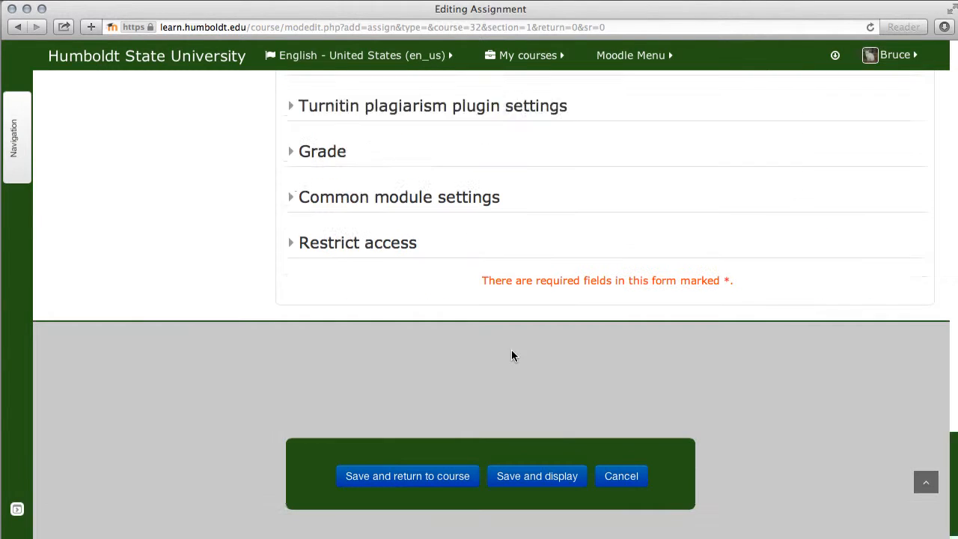
click(328, 110)
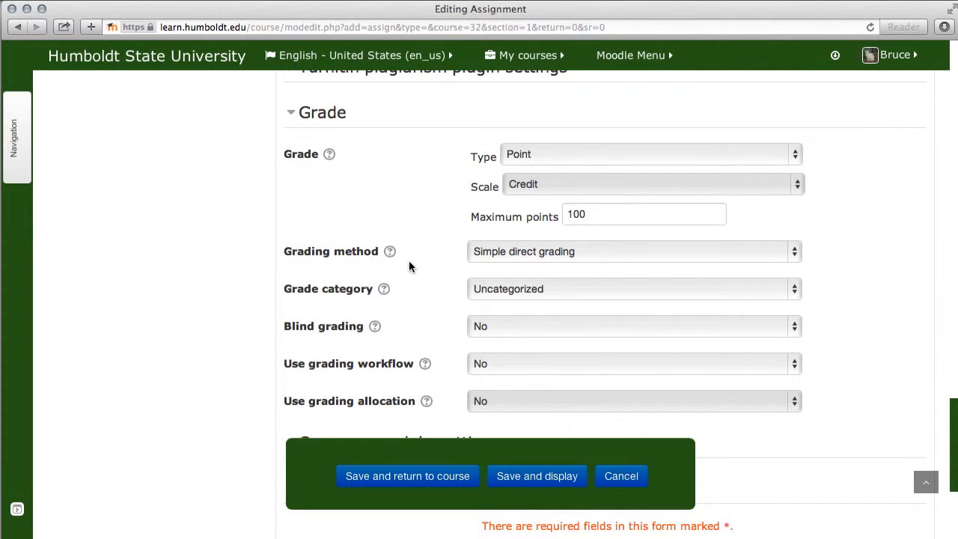
click(522, 292)
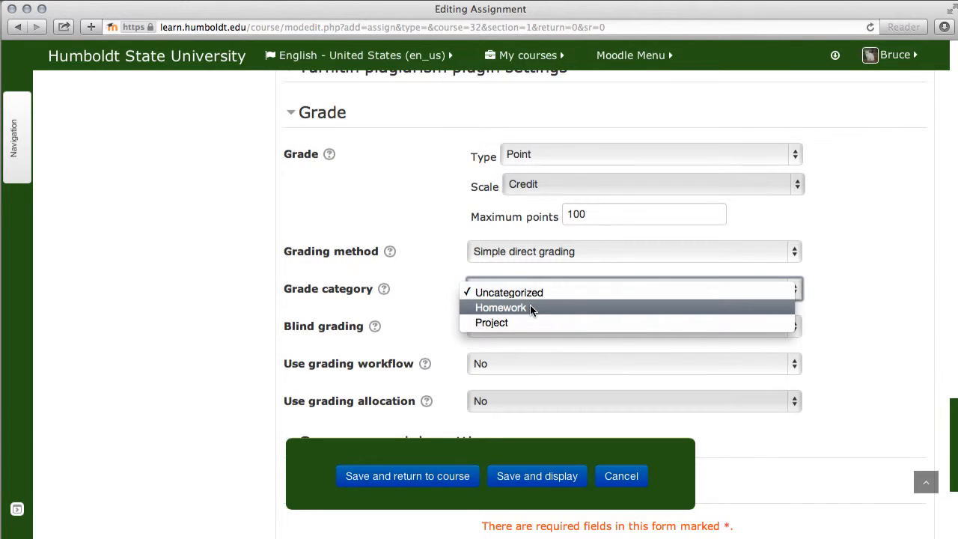
click(530, 308)
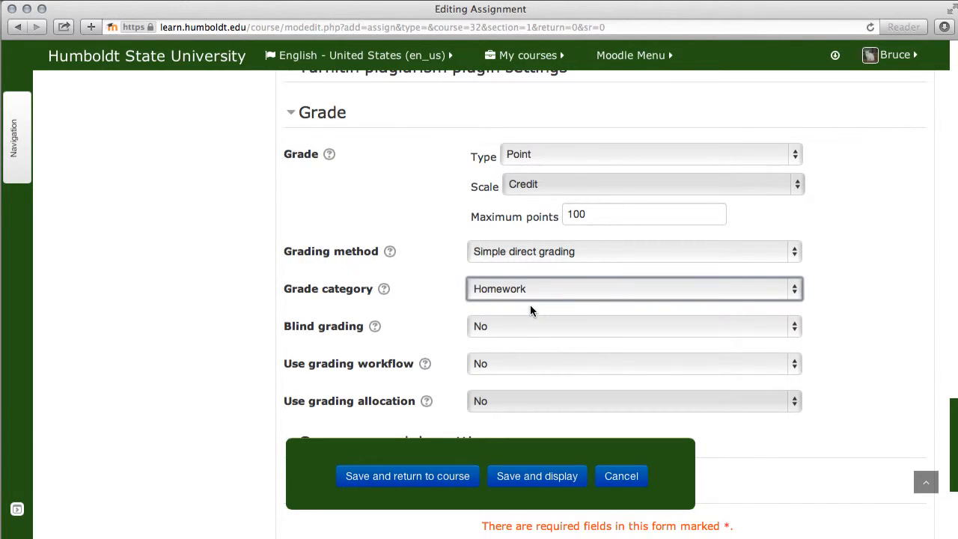
click(595, 213)
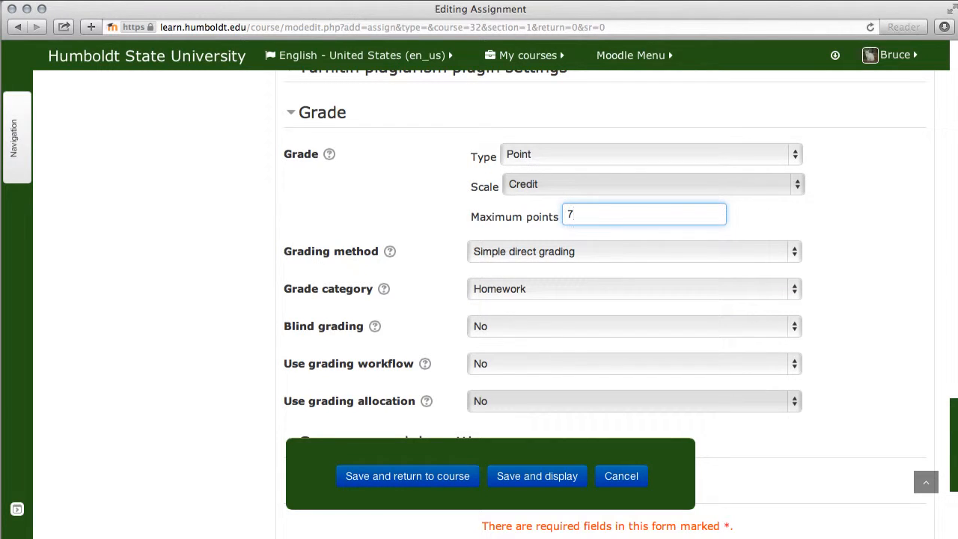
text(75)
click(405, 476)
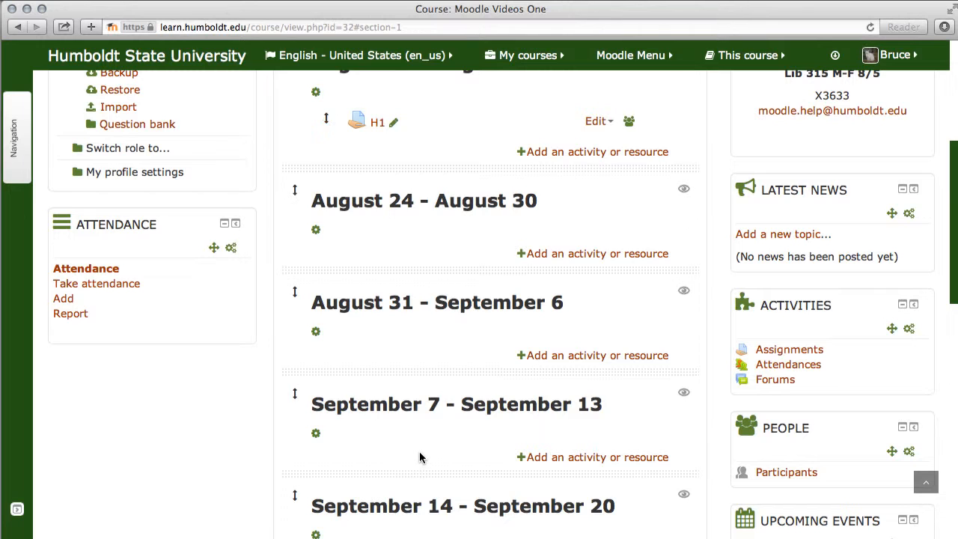
Open the gradebook's categories and items setup and review the weights and maximum grades around the H1 assignment
scroll(419, 457, up, 5)
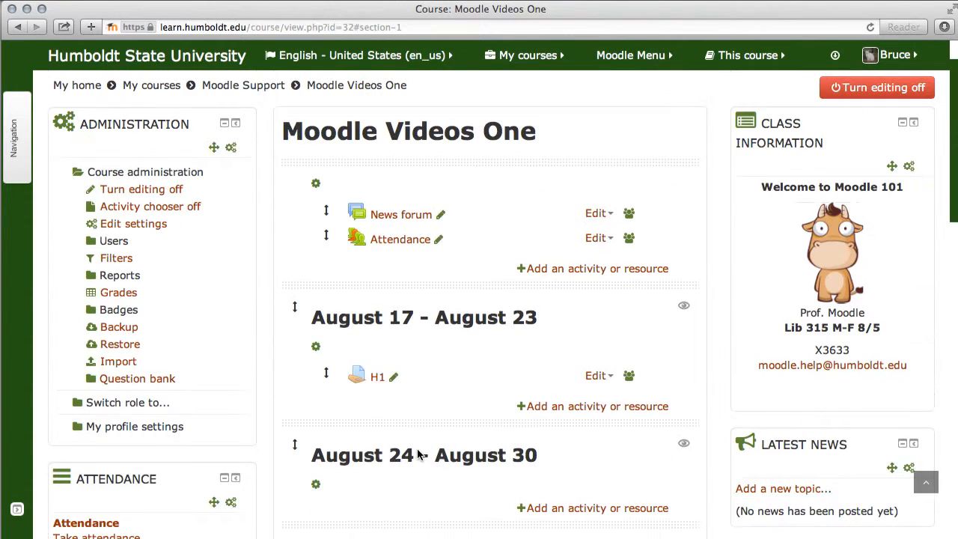
click(116, 293)
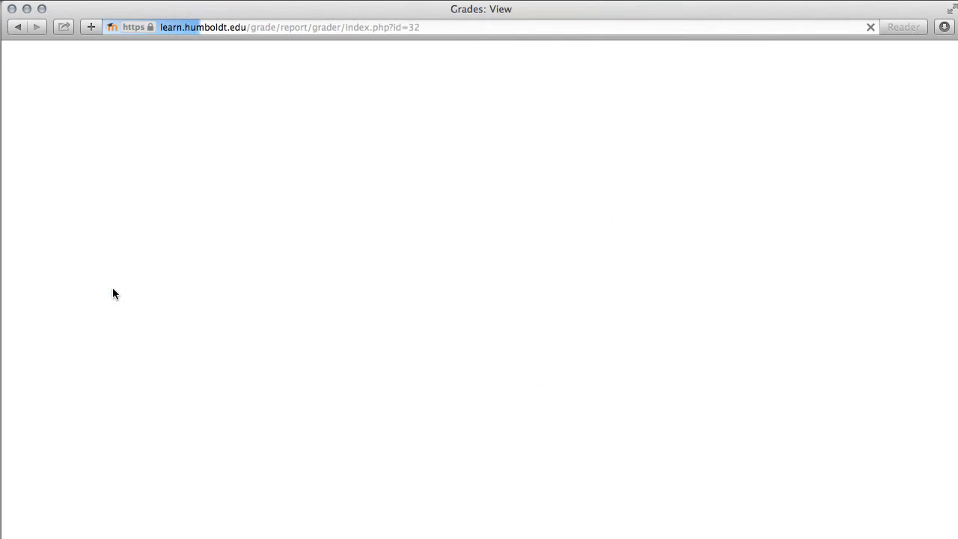
click(396, 309)
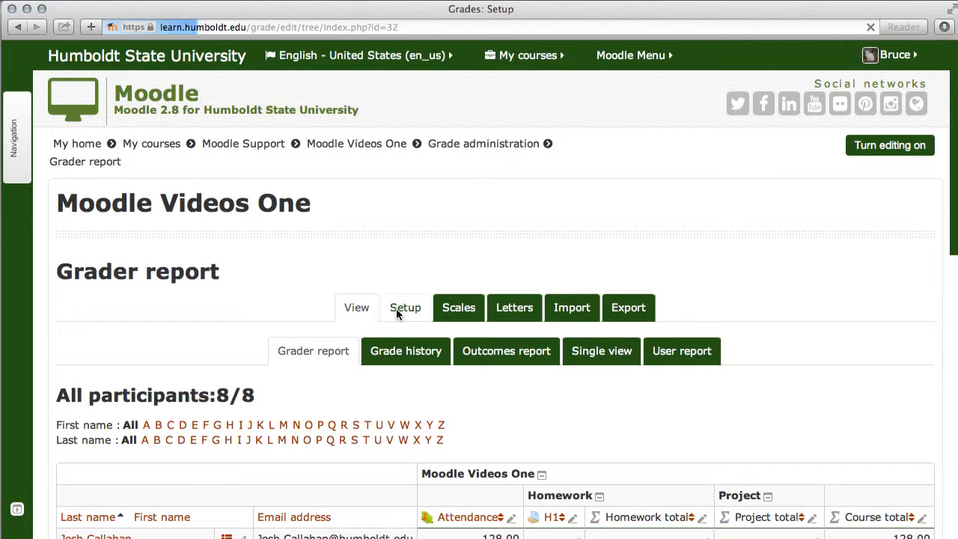
scroll(397, 310, down, 2)
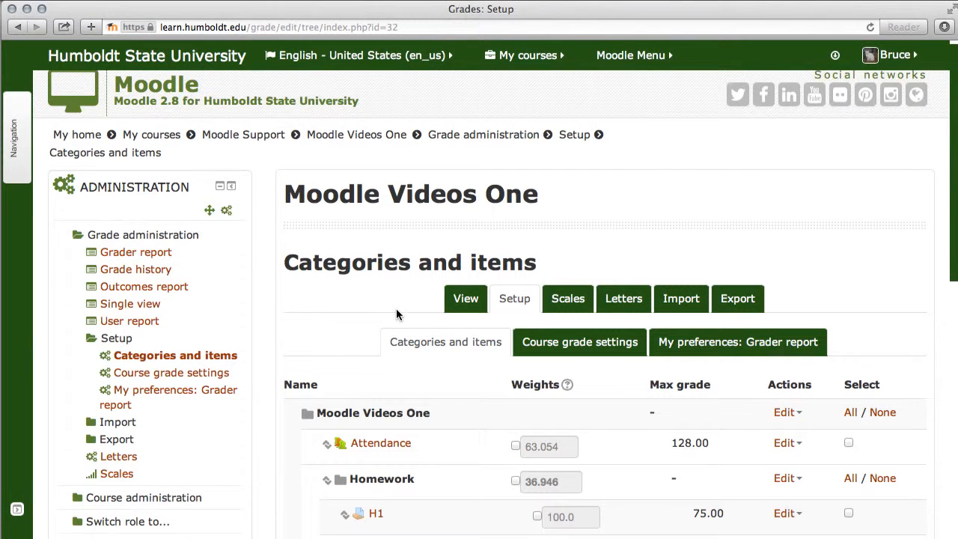
scroll(397, 313, down, 2)
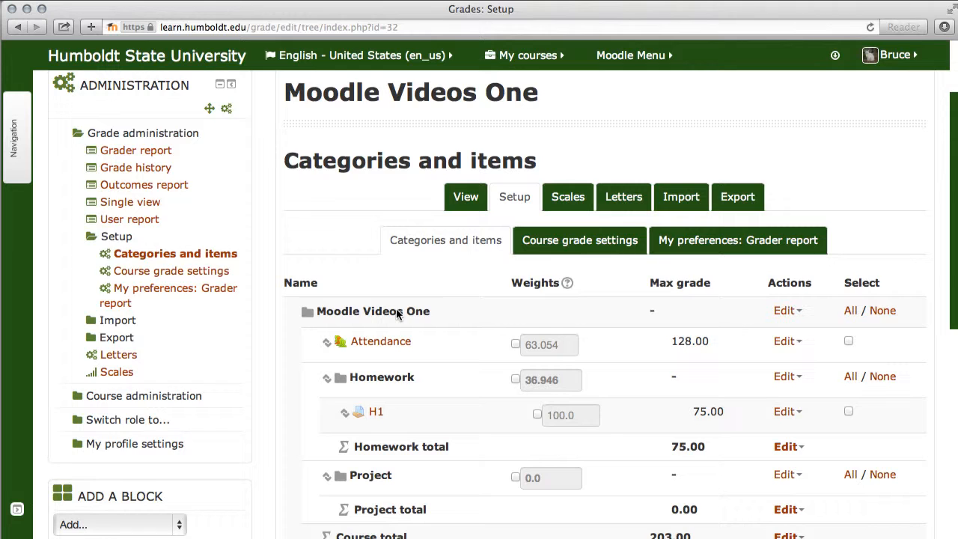
Add a new manual grade item to the gradebook and name it HW2
scroll(398, 311, down, 7)
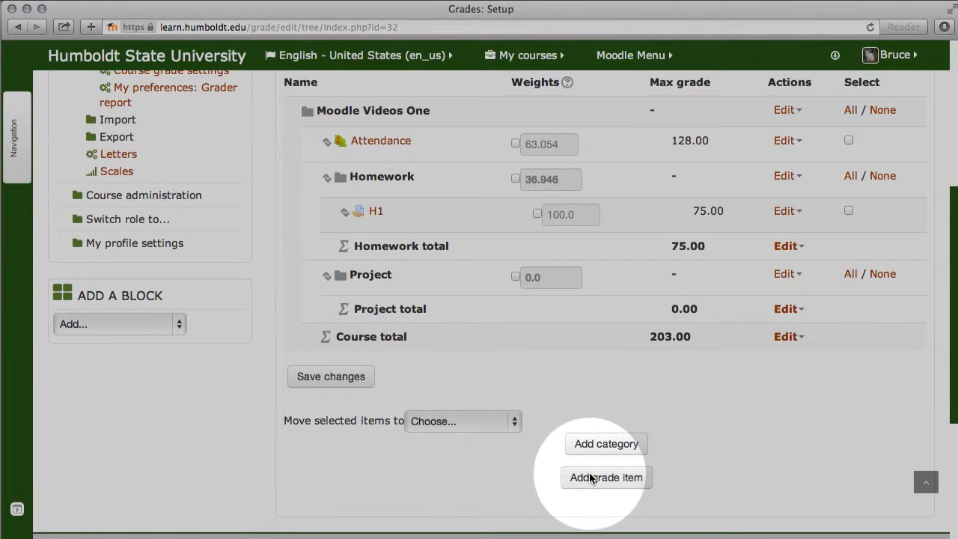
click(592, 477)
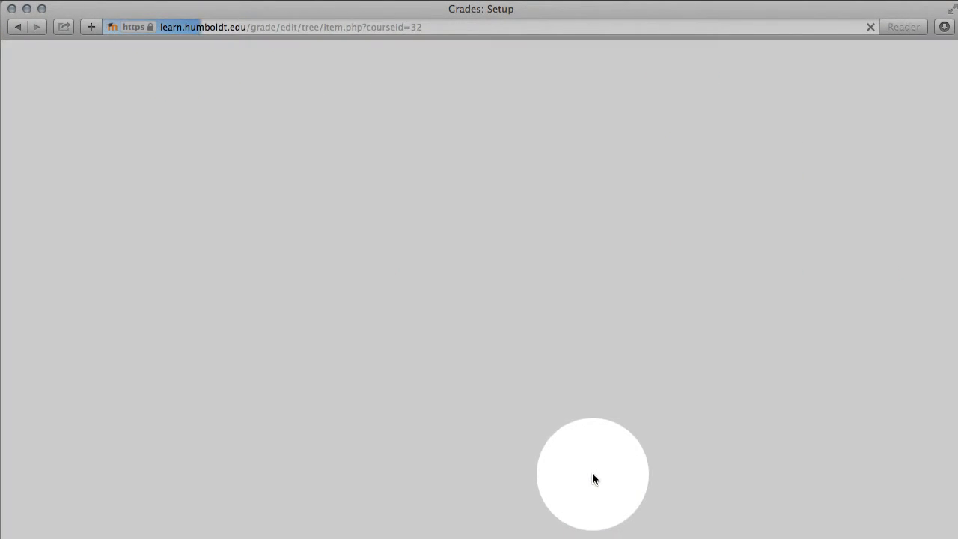
scroll(385, 294, down, 2)
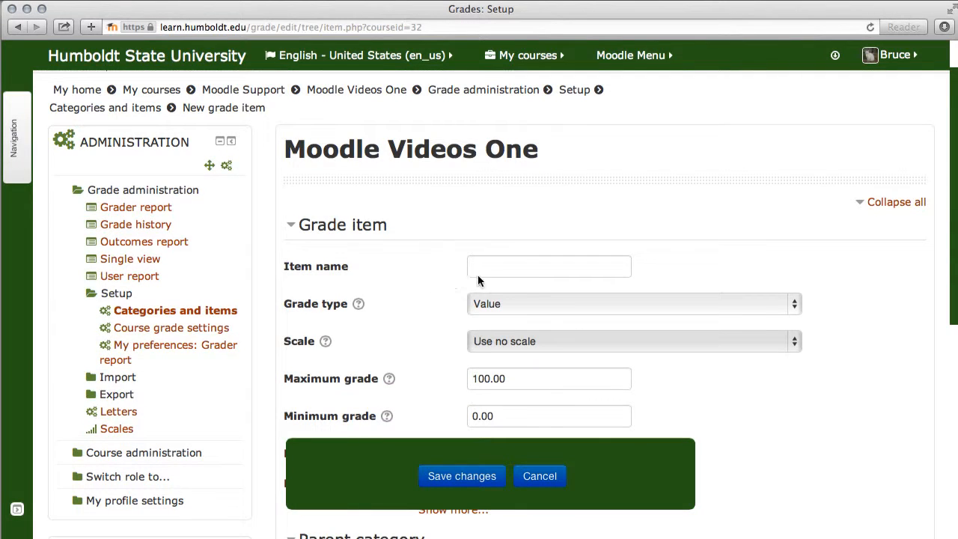
click(496, 270)
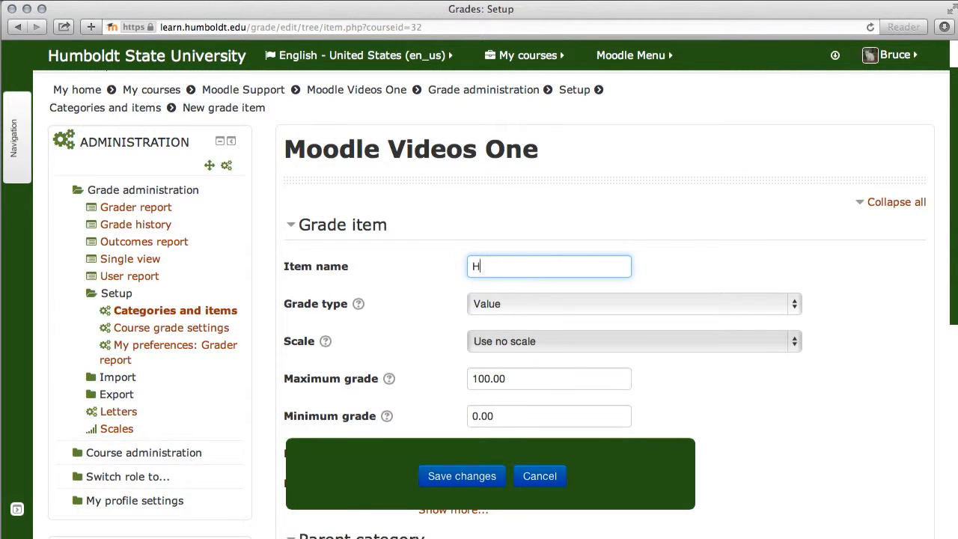
text(HW@)
key(BackSpace)
key(BackSpace)
text(W2)
Assign the new grade item to the Homework category, save it, and check the item weights in the gradebook setup
scroll(715, 282, down, 8)
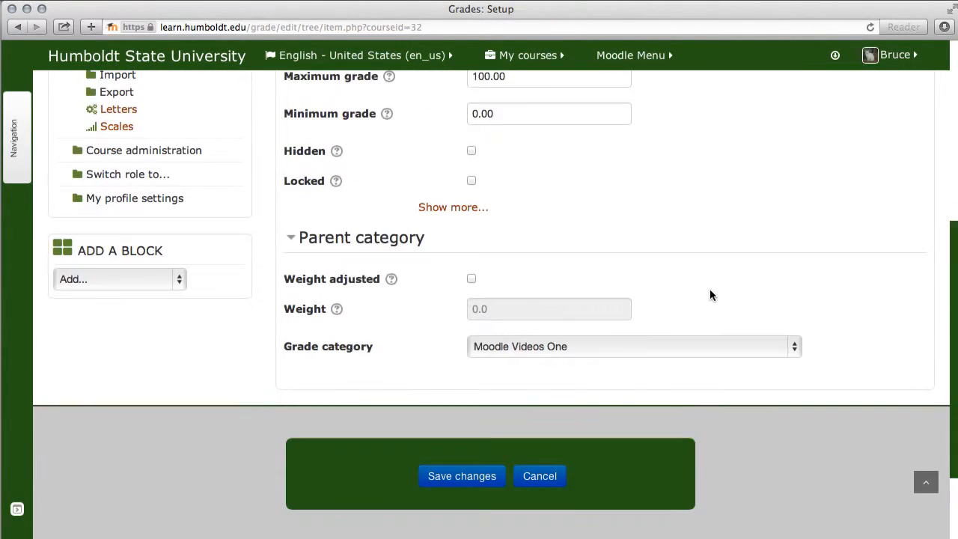
click(517, 347)
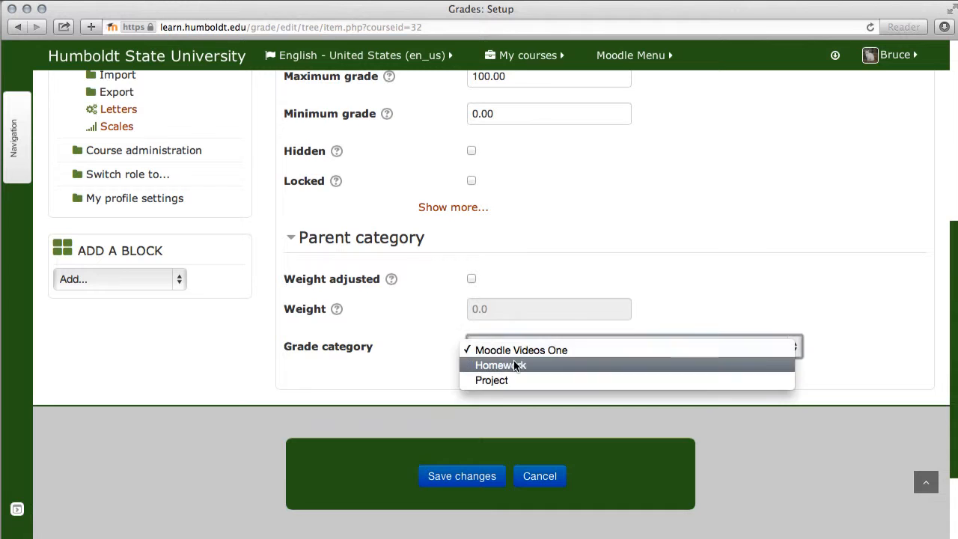
click(490, 448)
click(457, 478)
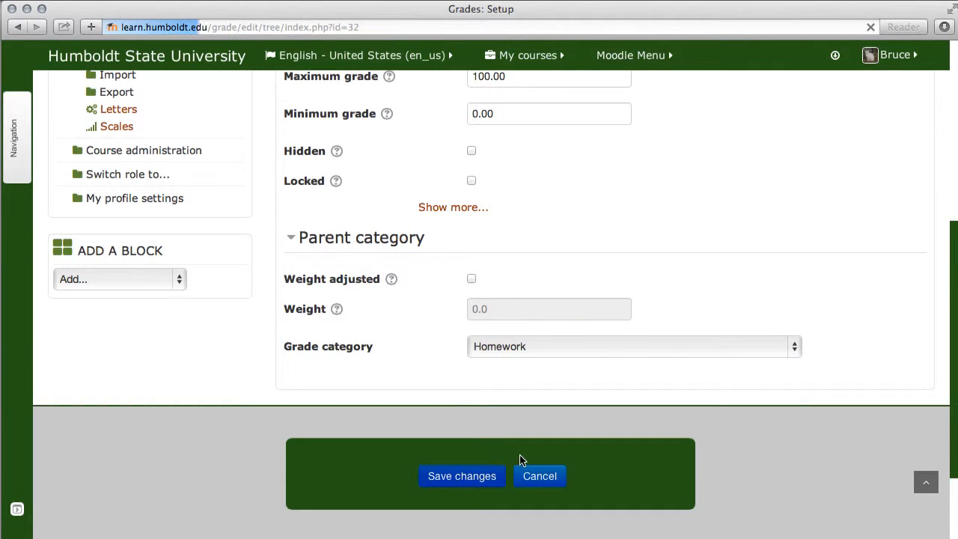
scroll(609, 446, down, 5)
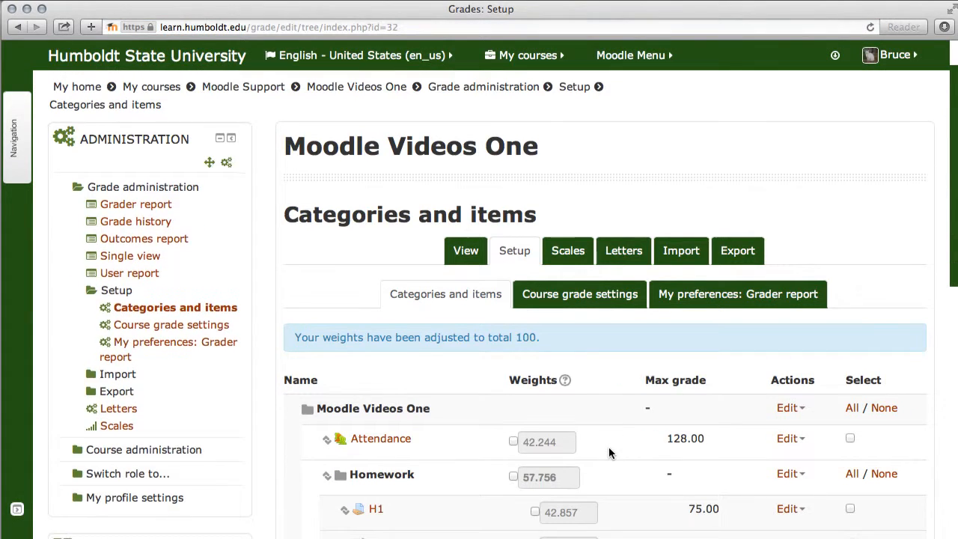
scroll(609, 446, down, 1)
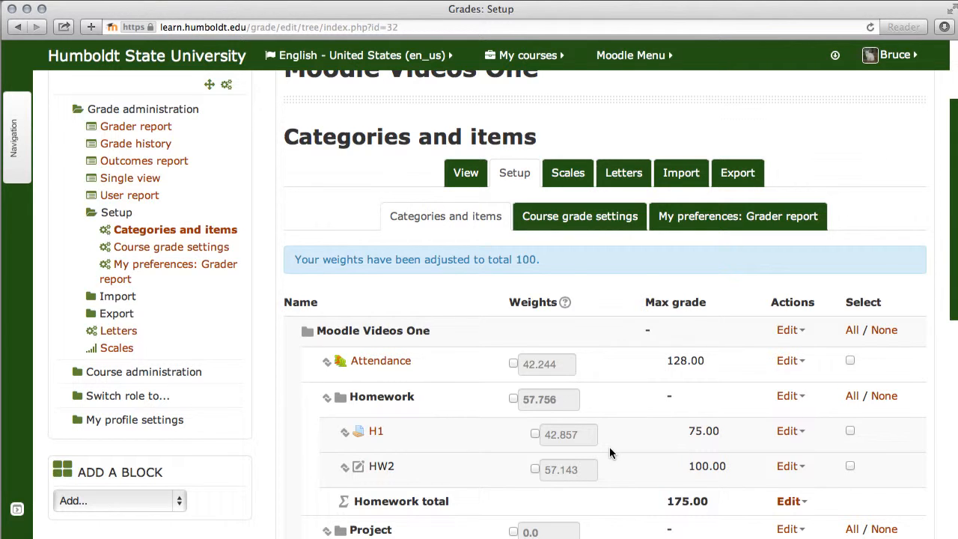
Return to the course page, look over its sections and activities, and open the course's grader report
scroll(609, 447, up, 4)
click(366, 144)
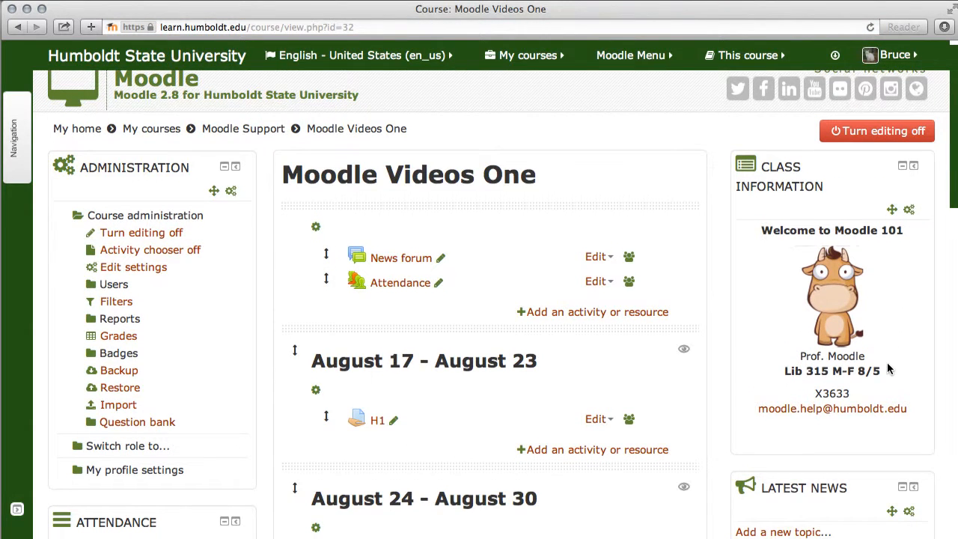
scroll(887, 362, down, 4)
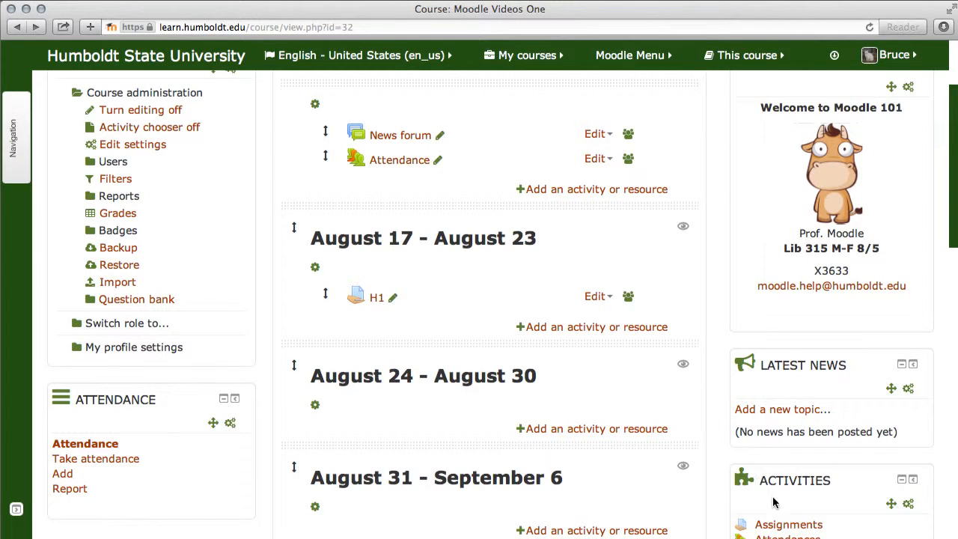
click(795, 523)
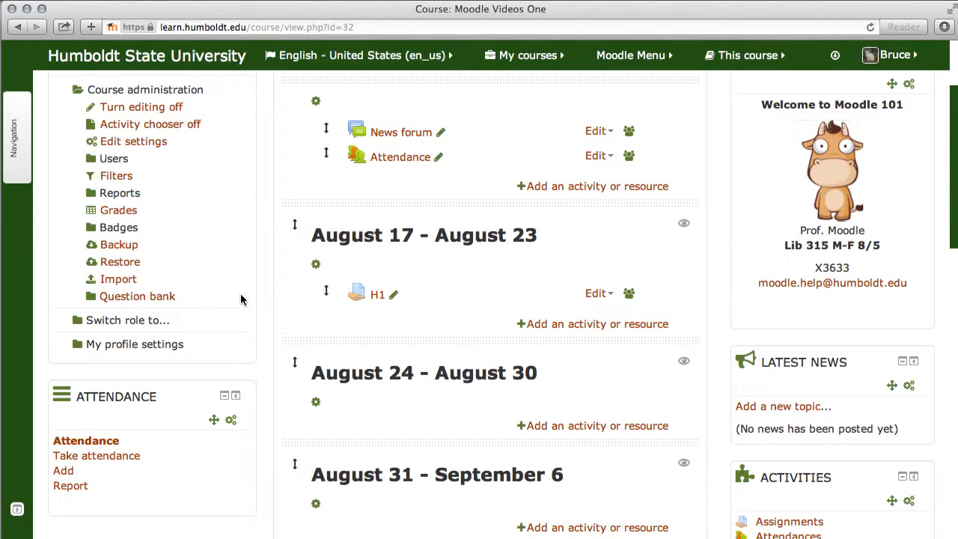
click(119, 211)
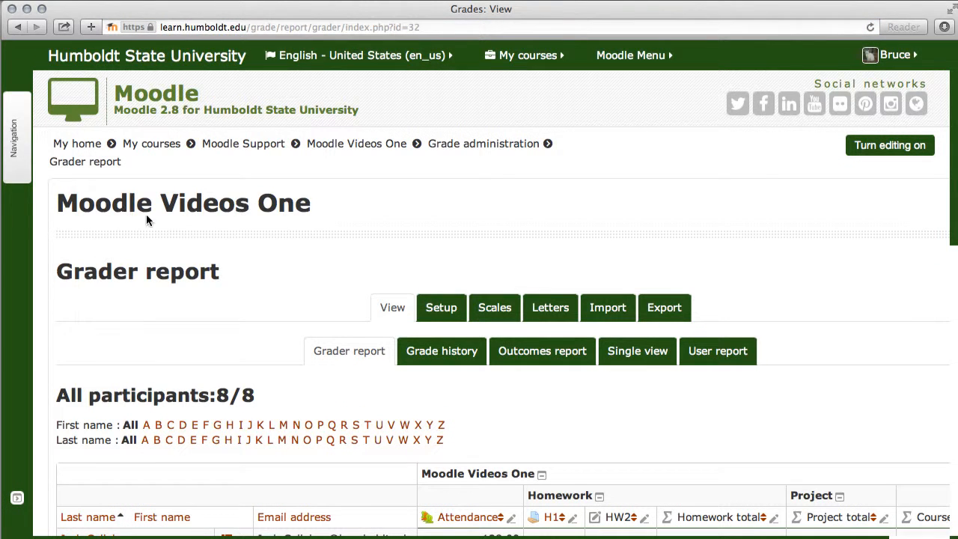
Open the gradebook's categories and items setup and review the weights of Attendance and the Homework and Project categories
click(440, 307)
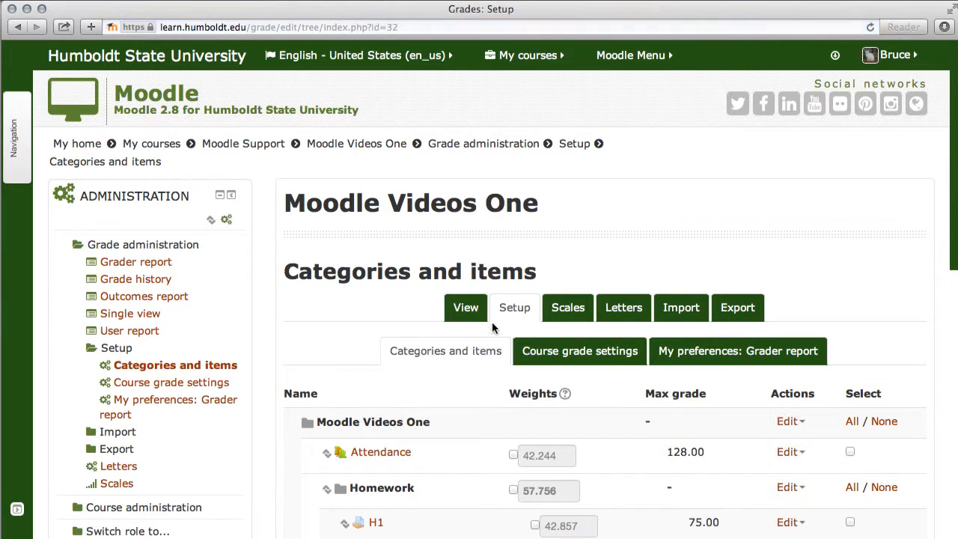
scroll(479, 329, down, 3)
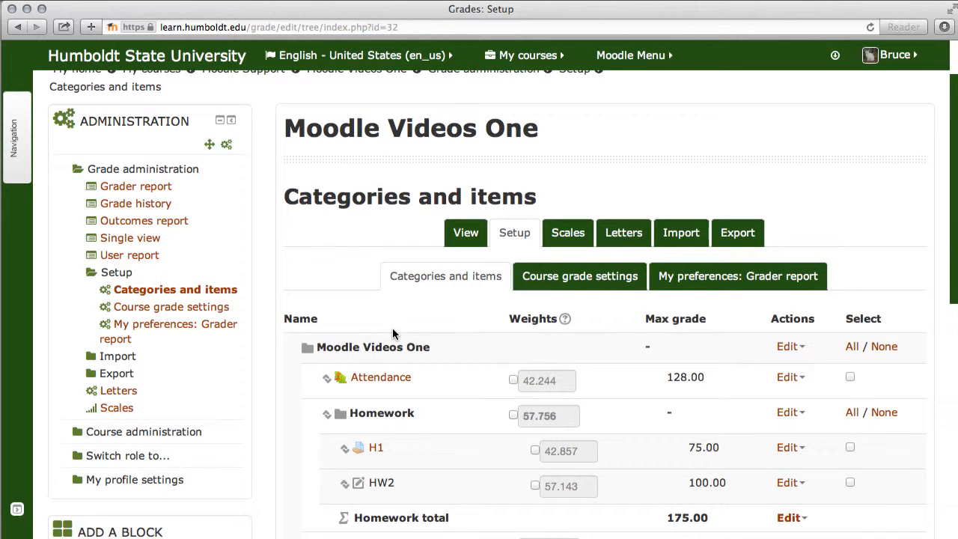
scroll(392, 333, down, 1)
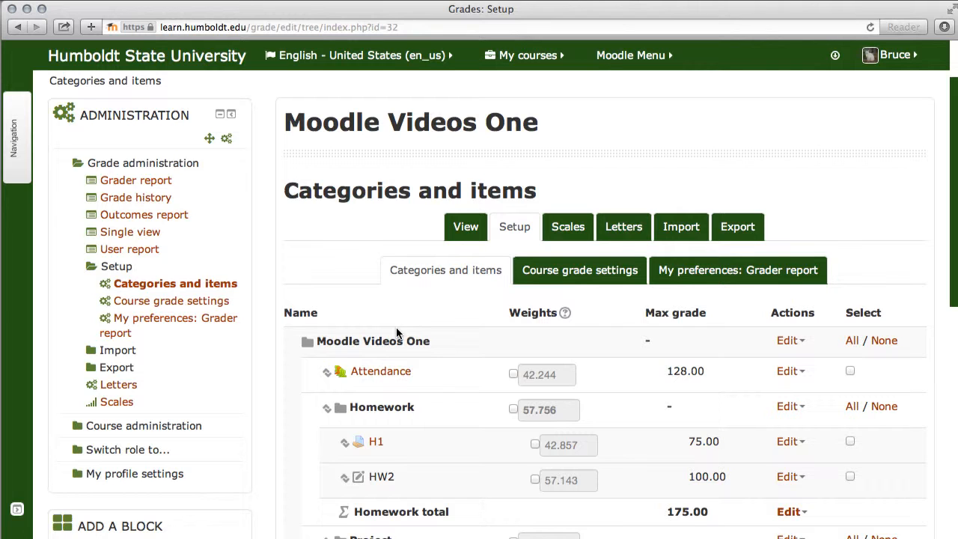
scroll(396, 333, down, 3)
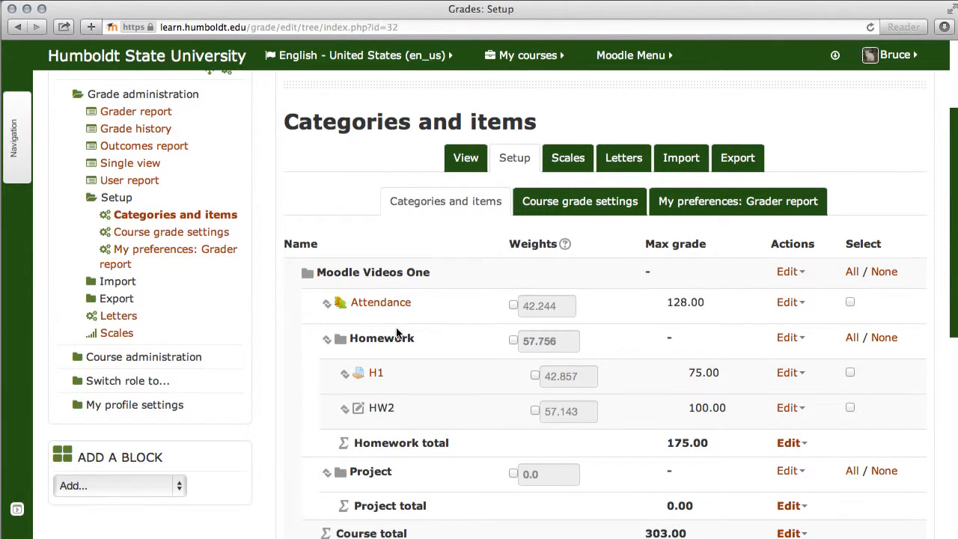
Mark the H1 grade item in the Homework category as extra credit, save it, and check the Homework weights and maximum grades
click(793, 373)
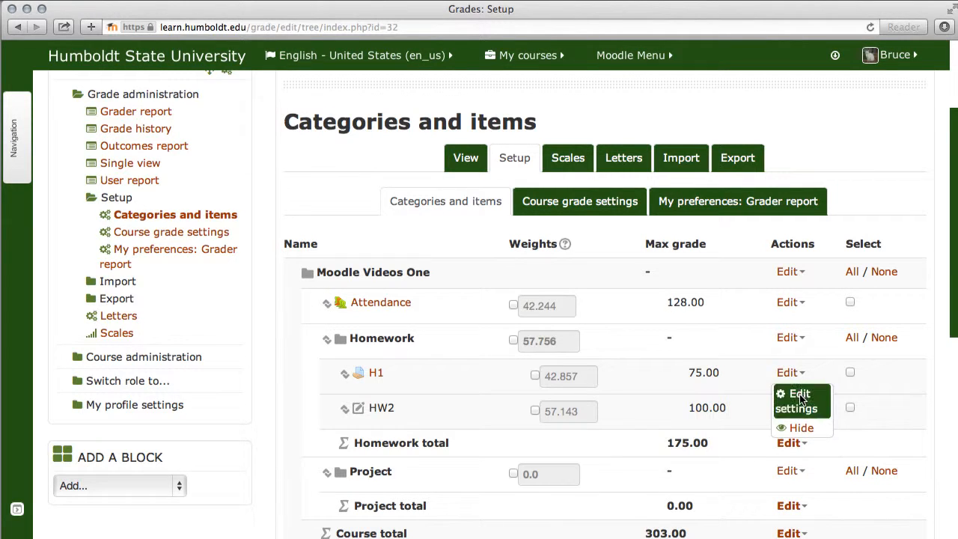
click(798, 400)
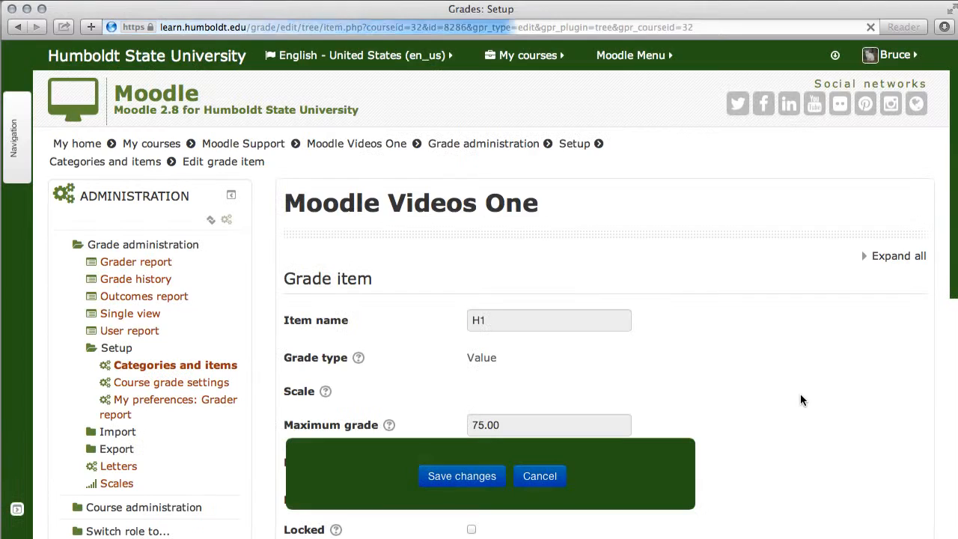
scroll(796, 378, down, 4)
scroll(796, 378, down, 6)
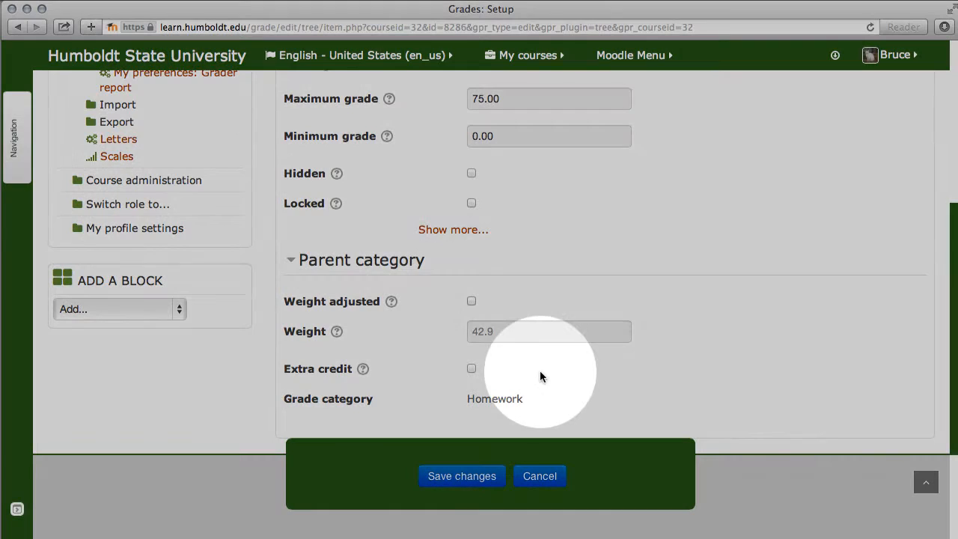
click(470, 369)
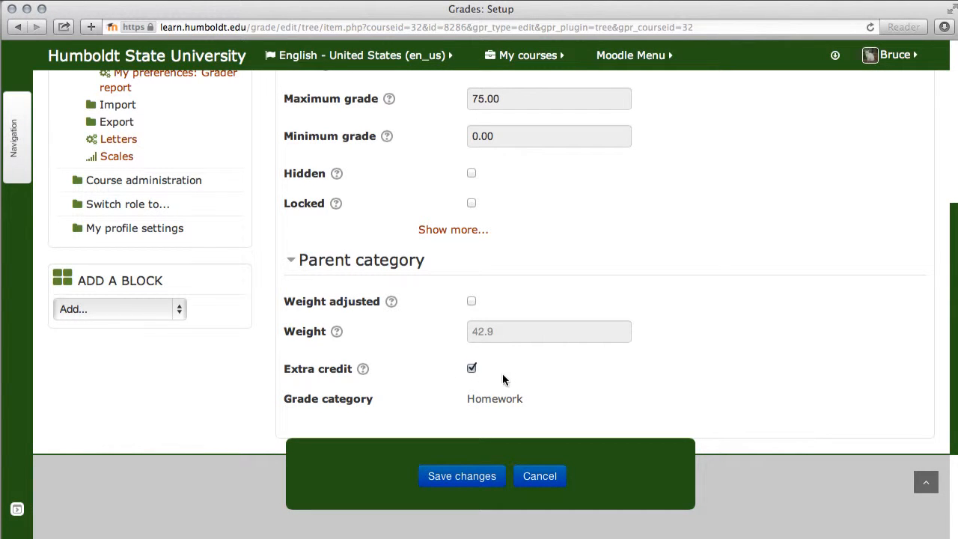
click(451, 476)
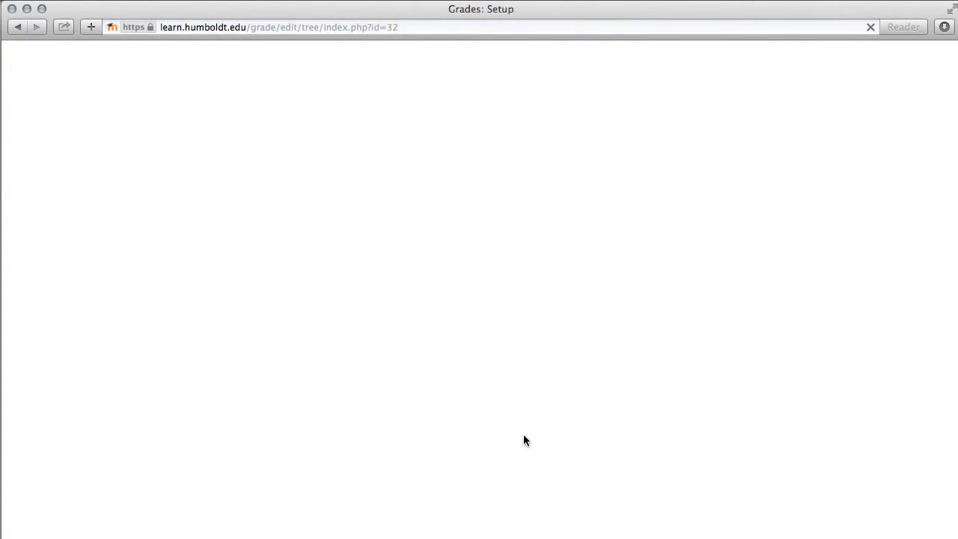
scroll(524, 439, down, 5)
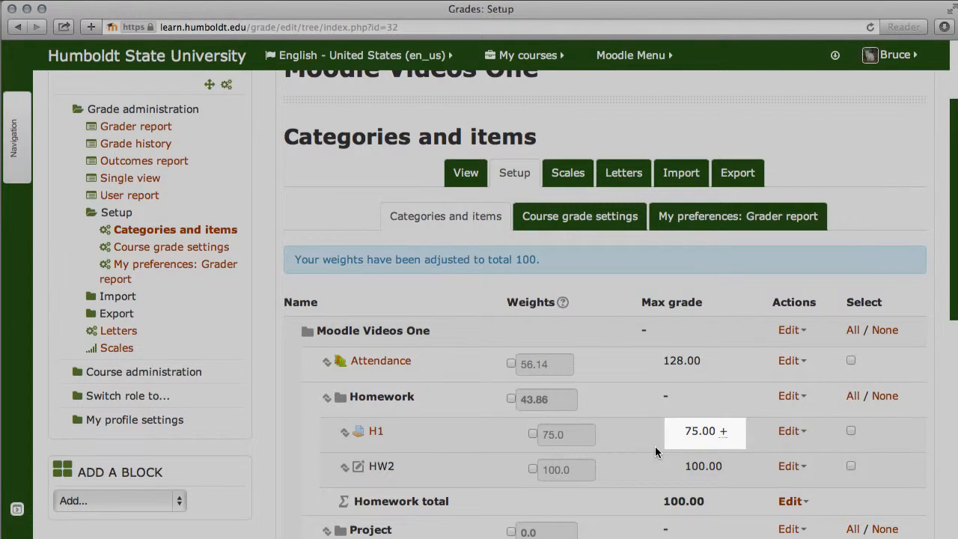
scroll(655, 447, down, 1)
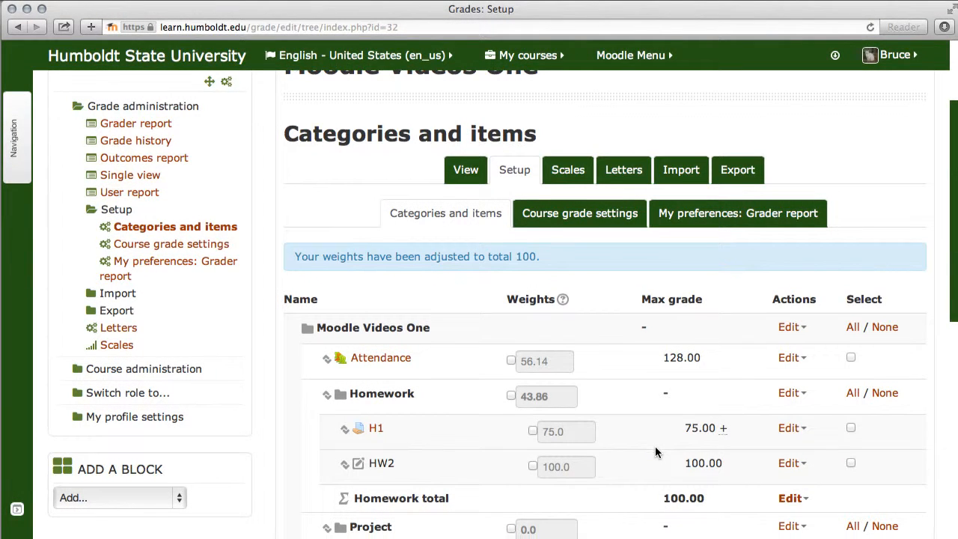